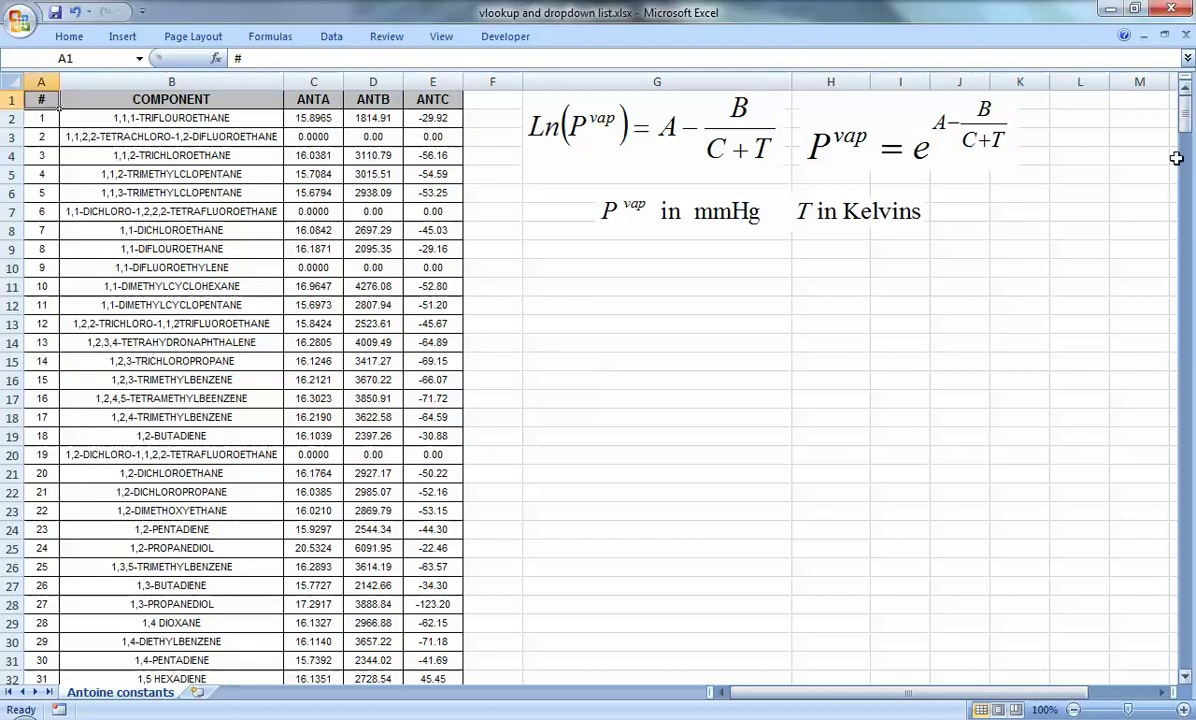
mouse_move(1187, 115)
left_mouse_down()
mouse_move(1190, 678)
mouse_move(1188, 100)
left_mouse_up()
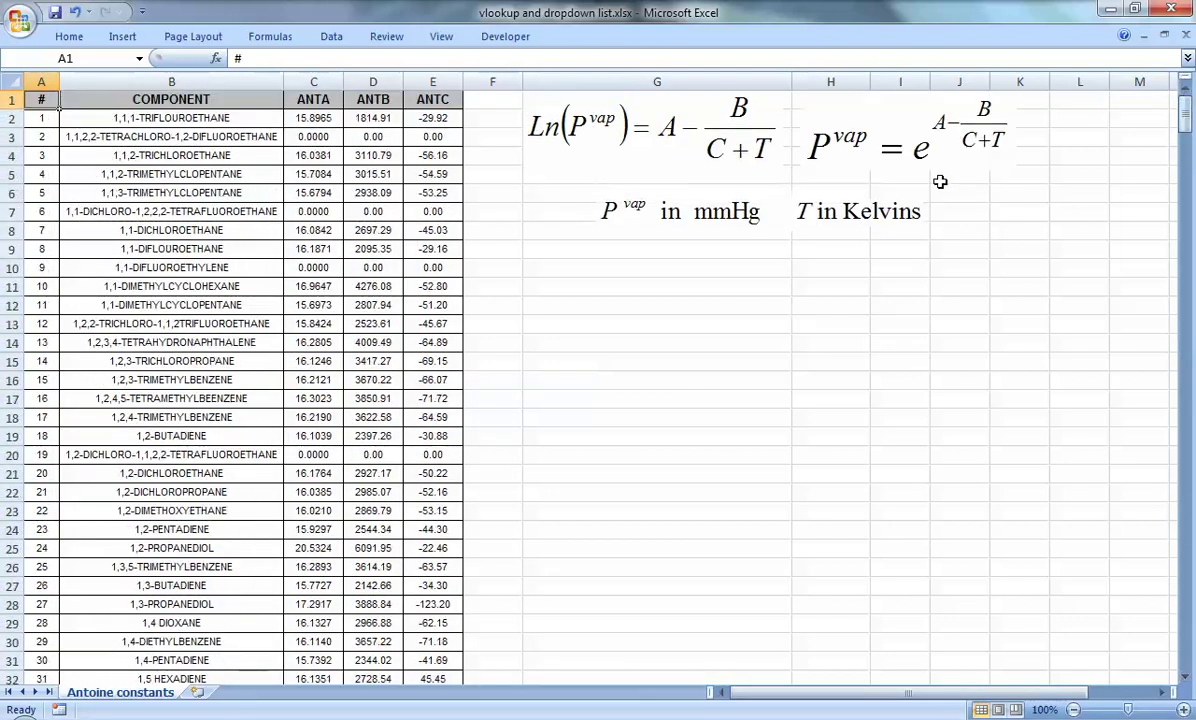
left_click(698, 307)
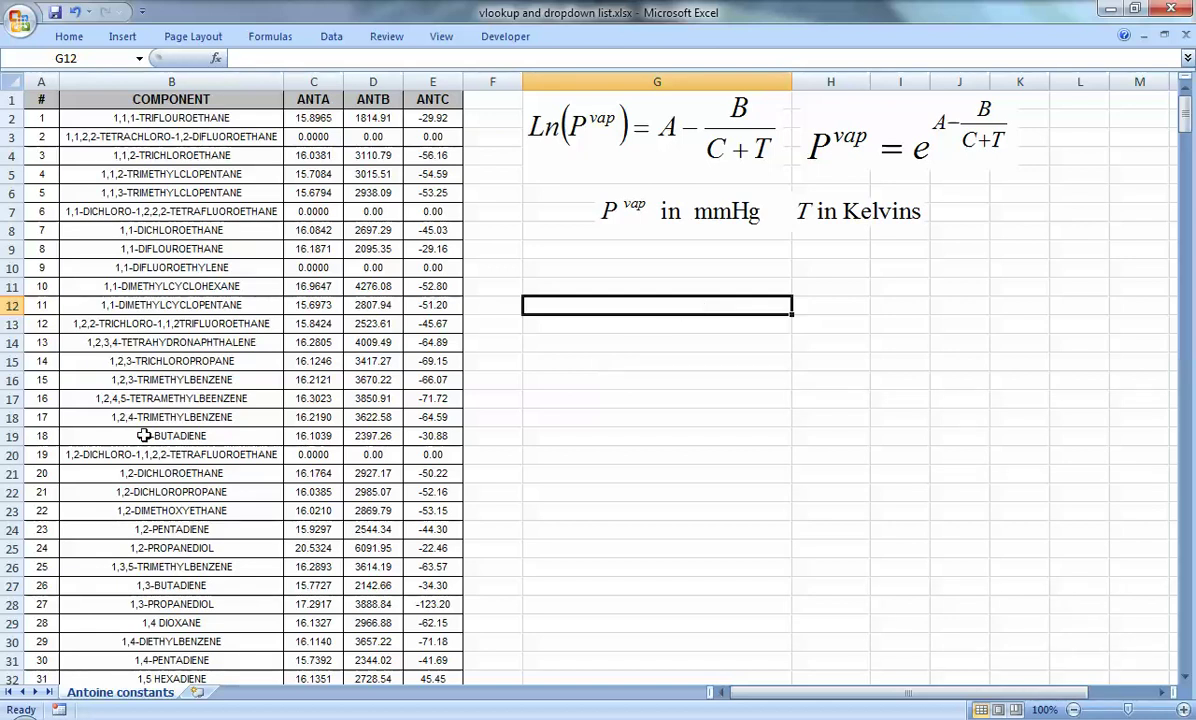
Copy the 1,2-BUTADIENE name and its three Antoine constants from B19:E19 to the cells starting at G17.
left_click_drag(208, 437, 419, 444)
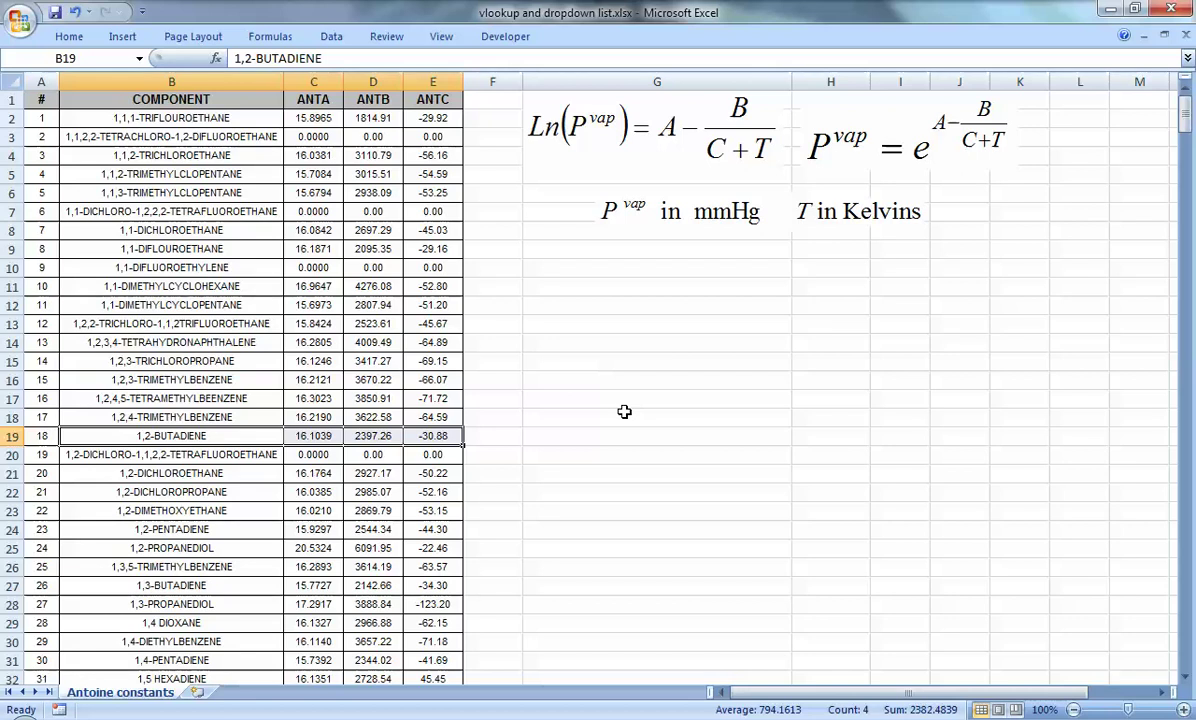
key("ctrl+c")
key("Right")
key("Right")
key("Right")
key("Up")
key("Up")
key("Right")
key("Right")
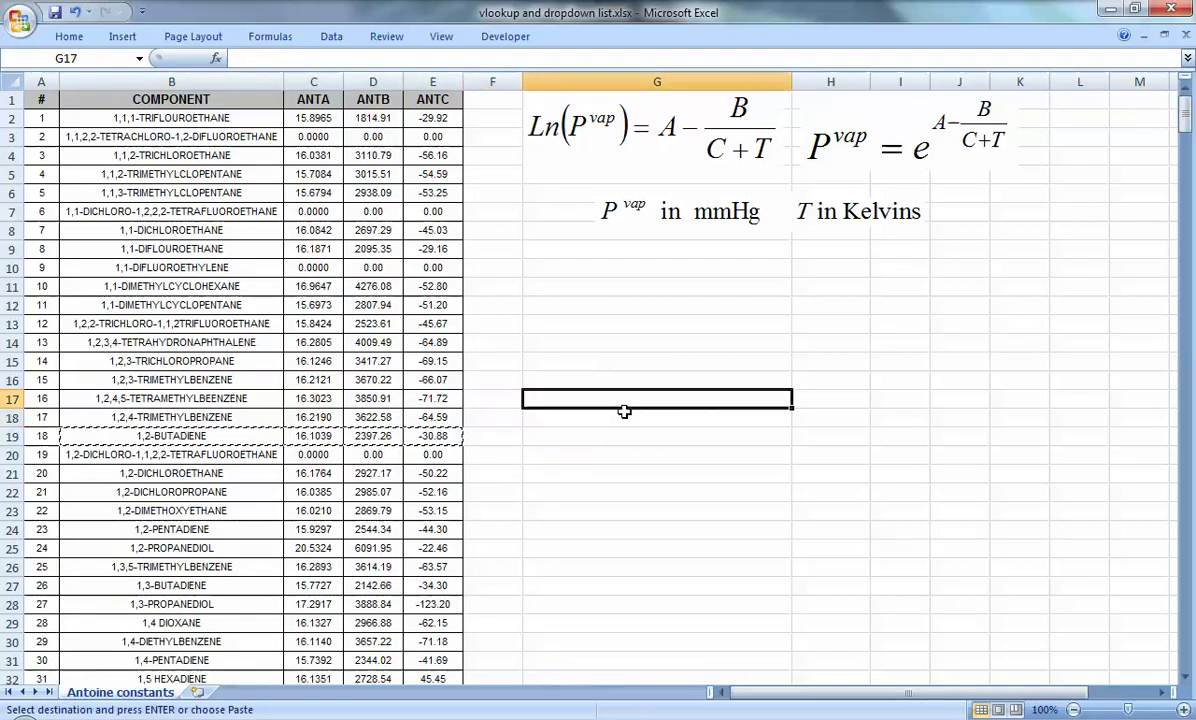
key("ctrl+v")
Add the headings ANTA, ANTB and ANTC in H16:J16 above the copied constants.
key("Right")
key("Left")
key("Up")
key("Right")
type("ANT")
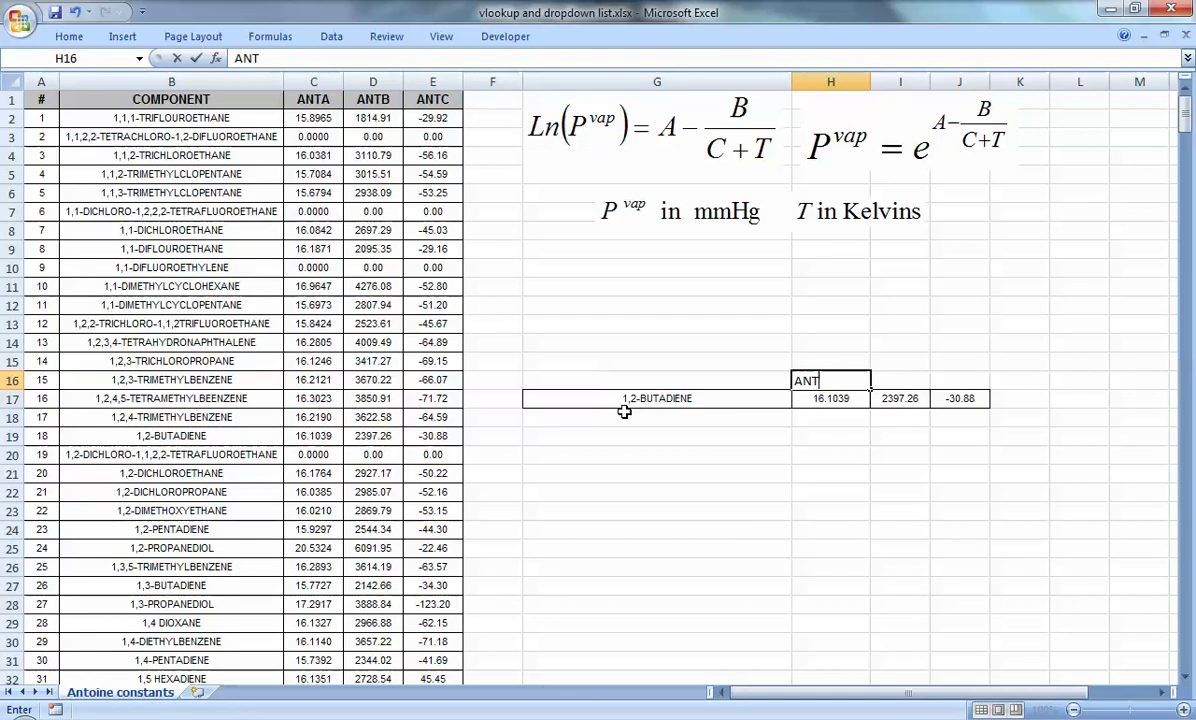
type("A")
key("Right")
type("ANTB")
key("Right")
type("AN")
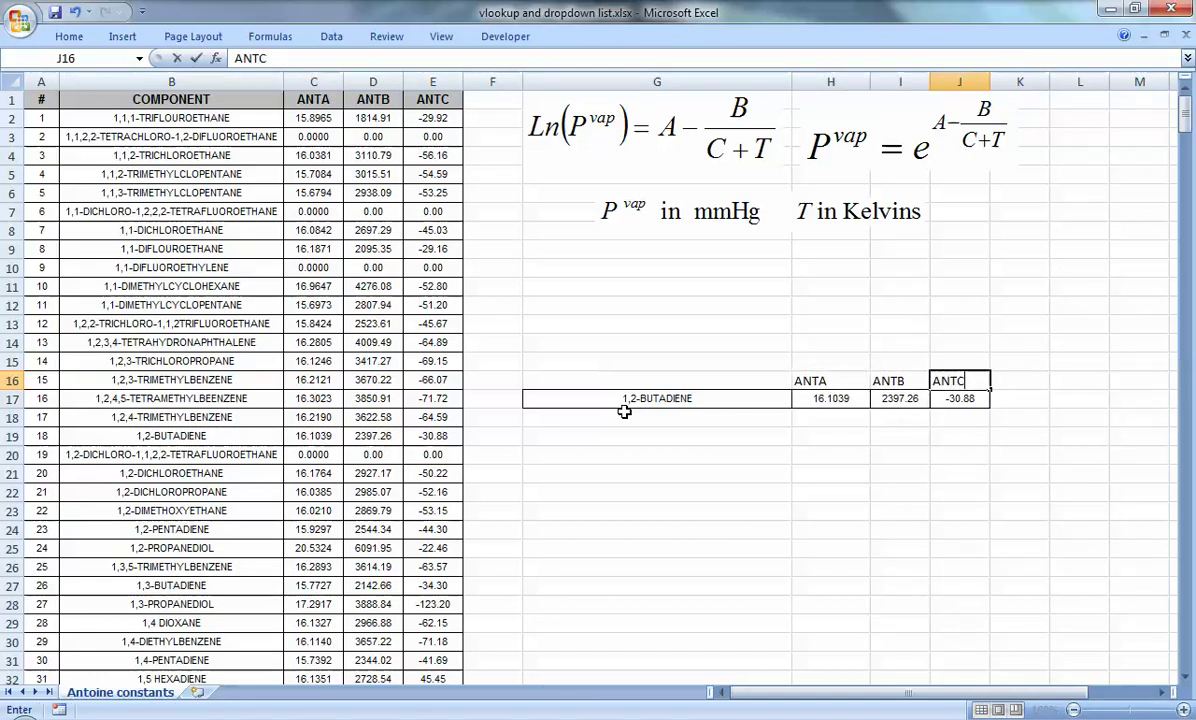
key("Return")
Enter a temperature row with the label T in G13, the value 80 in H13 and the unit C in I13.
key("Left")
key("Left")
key("Up")
key("Up")
key("Up")
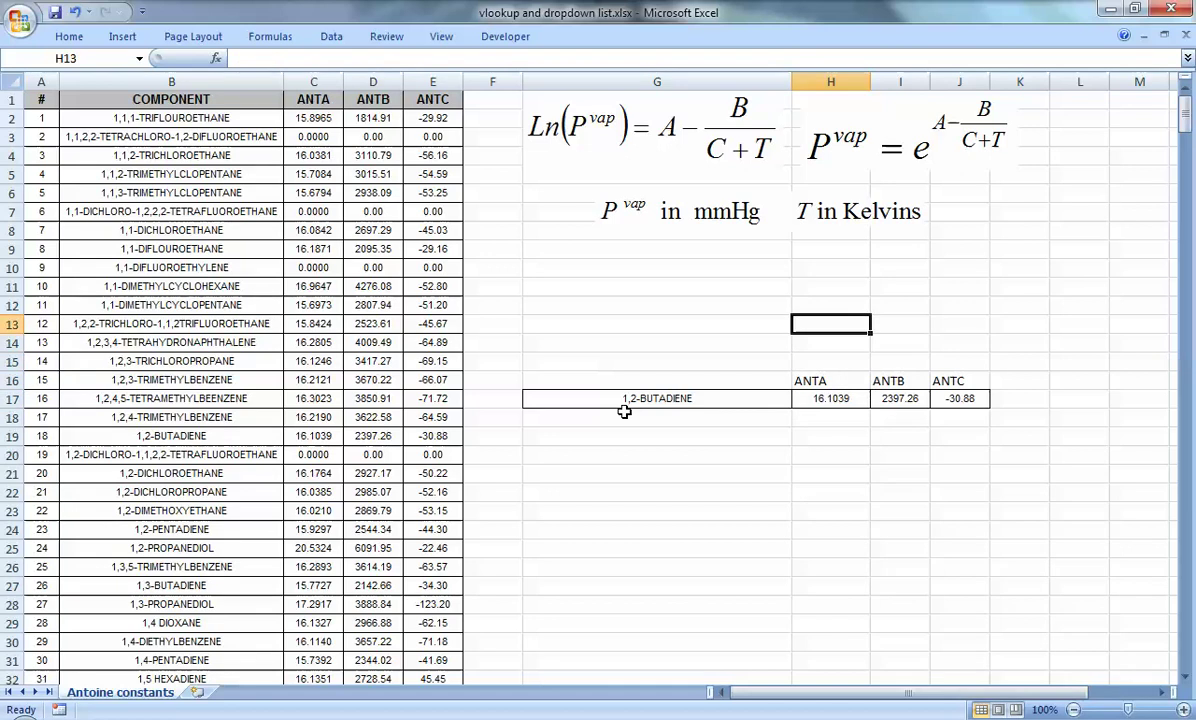
key("Up")
key("Left")
type("T")
key("Right")
type("8")
key("Right")
type("C")
Convert the temperature to kelvins in J13 with =H13+273 and enter the unit K in K13.
key("Right")
type("=")
key("Left")
key("Left")
type("+27")
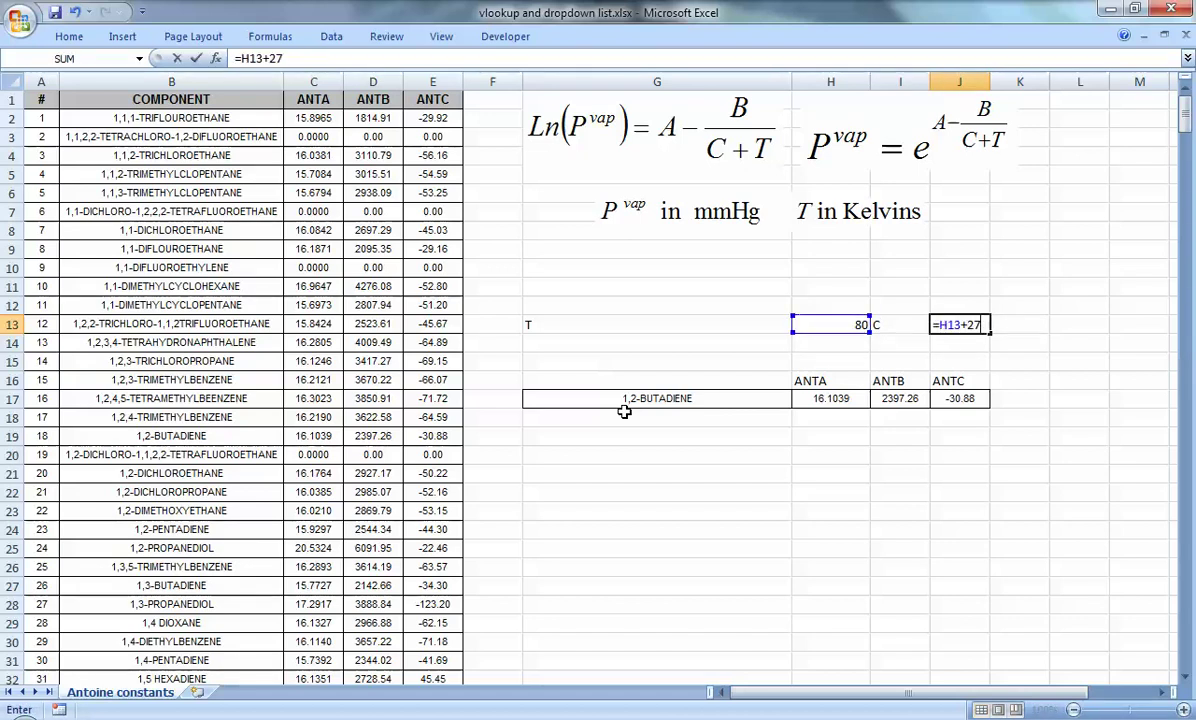
key("Right")
type("K")
key("Return")
Enter the label Vap Pressure in G19.
key("Down")
key("Down")
key("Down")
key("Down")
key("Left")
key("Left")
key("Left")
key("Down")
key("Left")
key("Left")
key("Right")
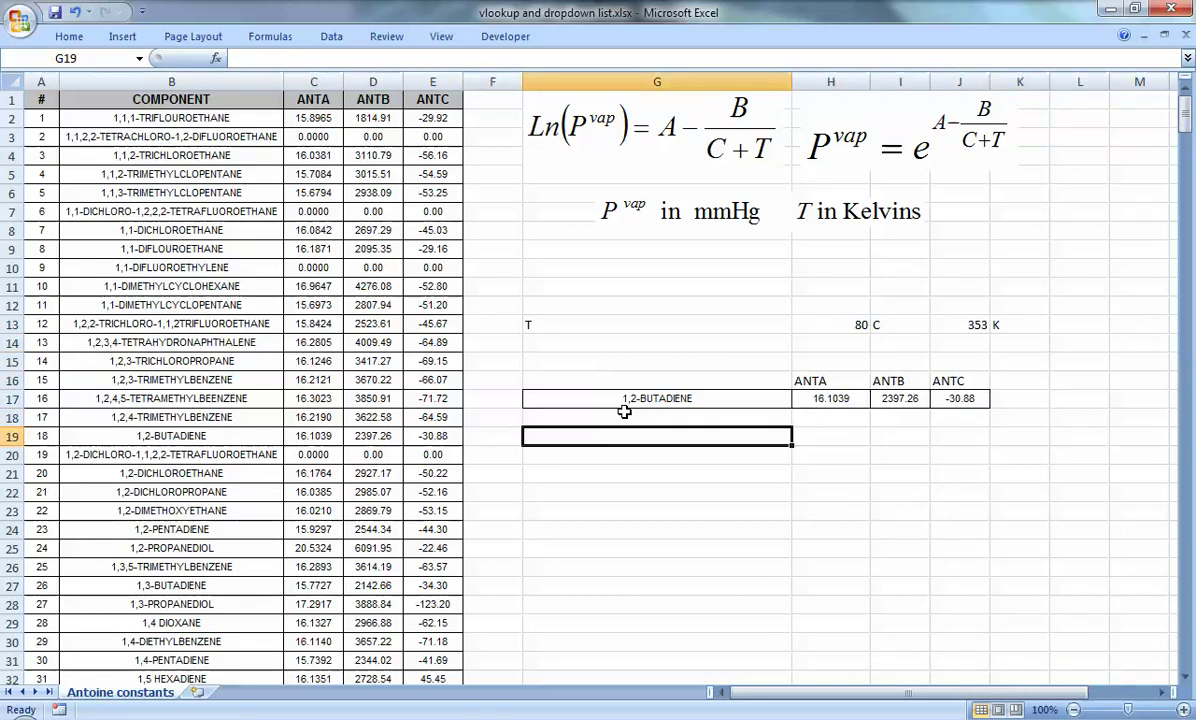
type("Vap PRe")
type("ressure")
key("Tab")
Calculate the vapor pressure in H19 with =EXP(H17-I17/(J17+J13)) and enter the unit mmHg in I19.
type("=")
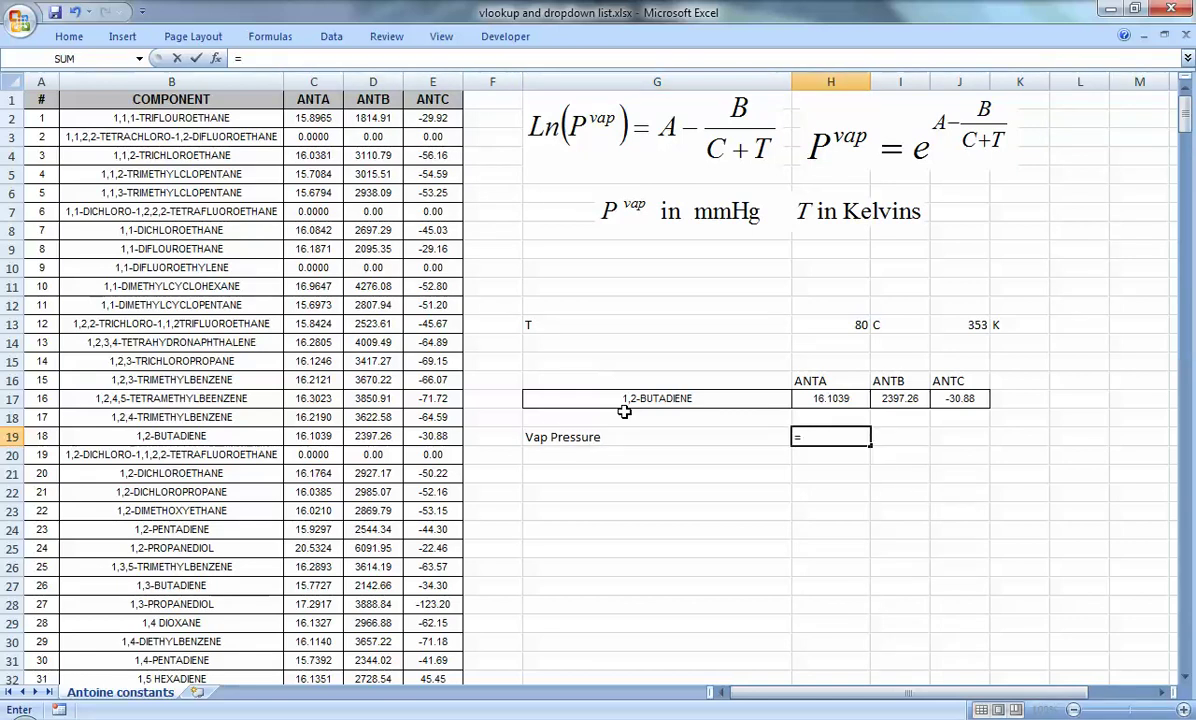
type("exp(H17")
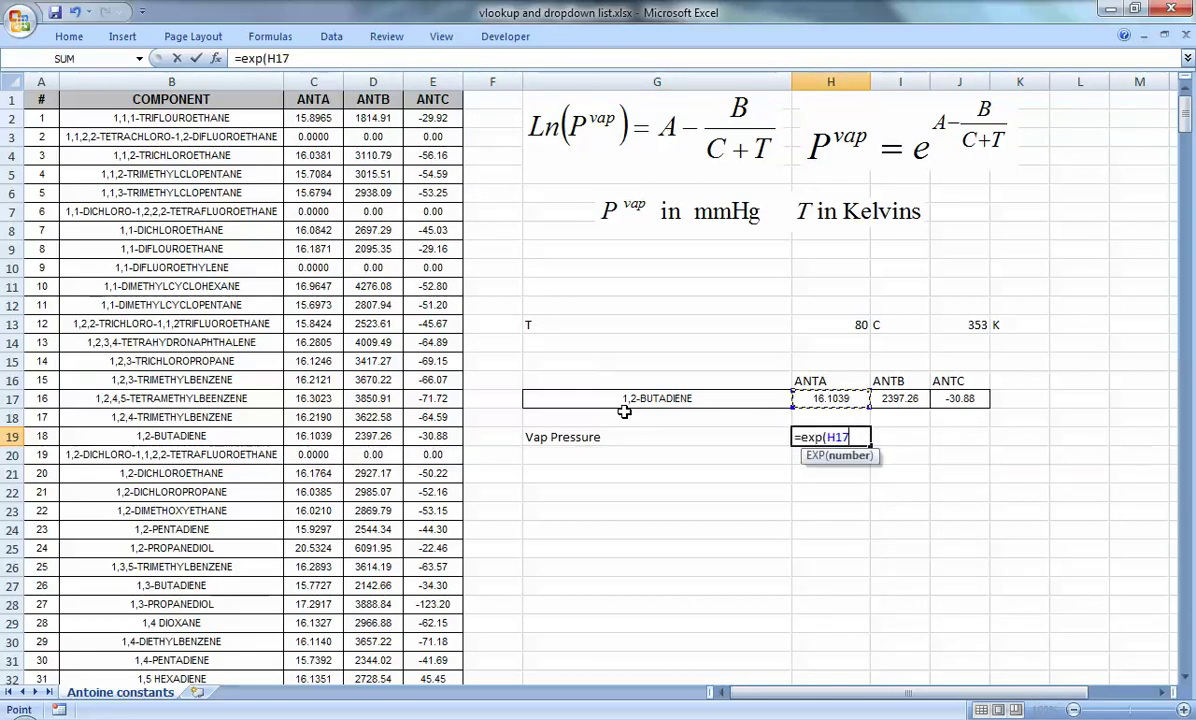
type("-")
key("Right")
key("Up")
key("Up")
type("/(")
key("Right")
key("Right")
key("Up")
key("Up")
type("+")
key("Up")
key("Right")
key("Right")
key("Up")
key("Up")
key("Up")
key("Up")
key("Up")
type(")")
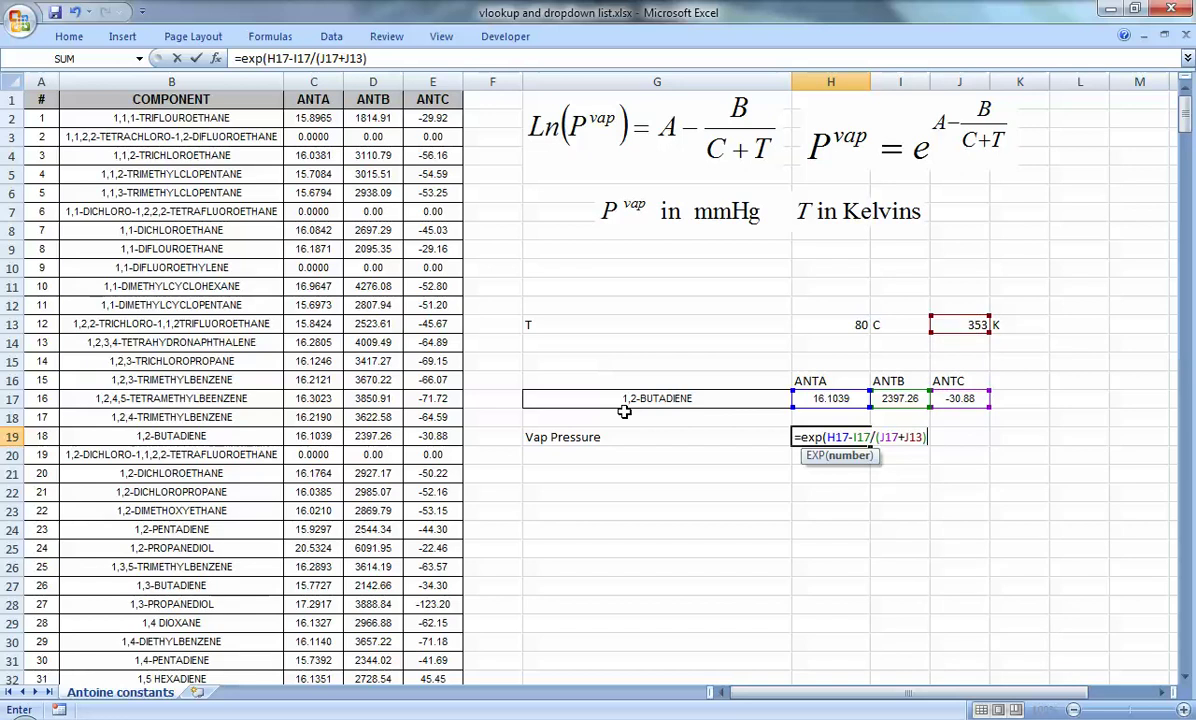
key("Tab")
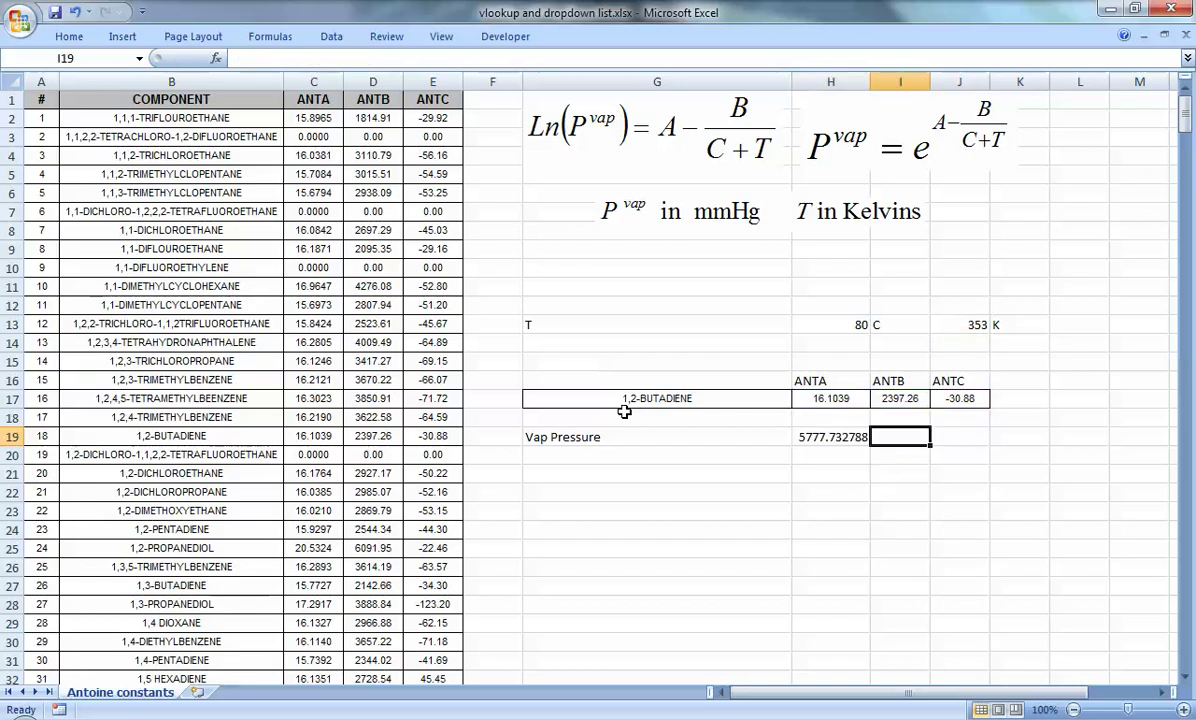
type("mmH")
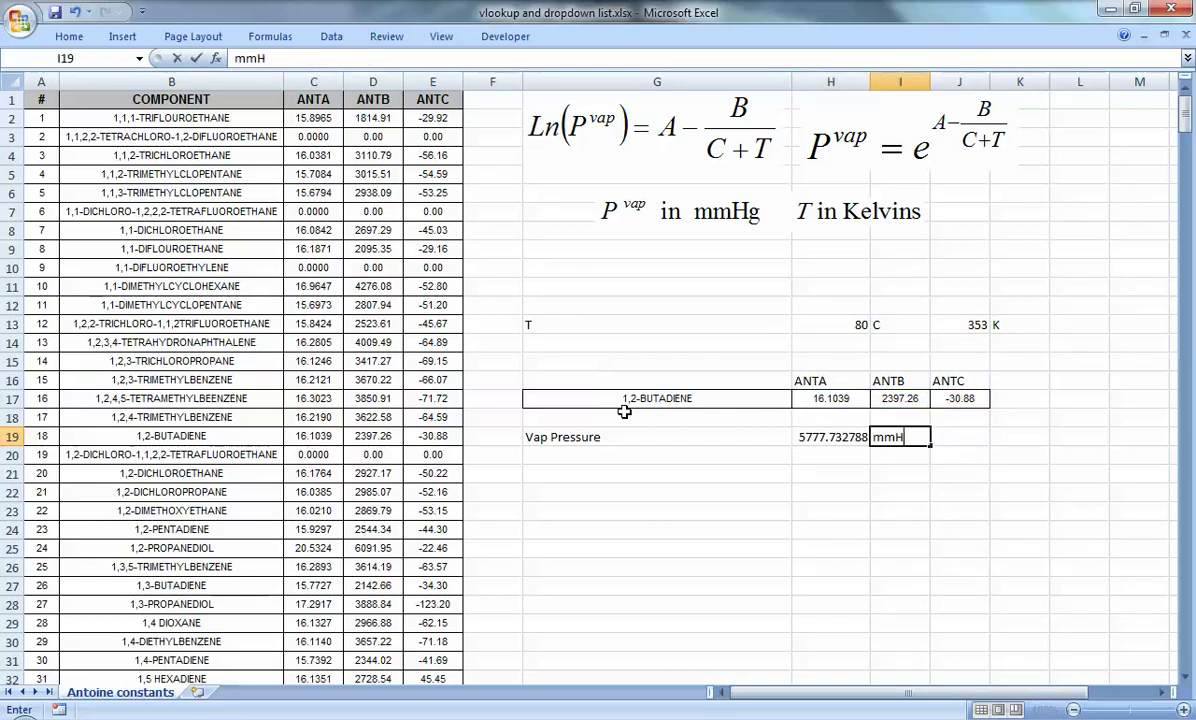
type("g")
key("Return")
Convert the vapor pressure to atmospheres in H20 with =H19/760 and enter the unit atm in I20.
key("Right")
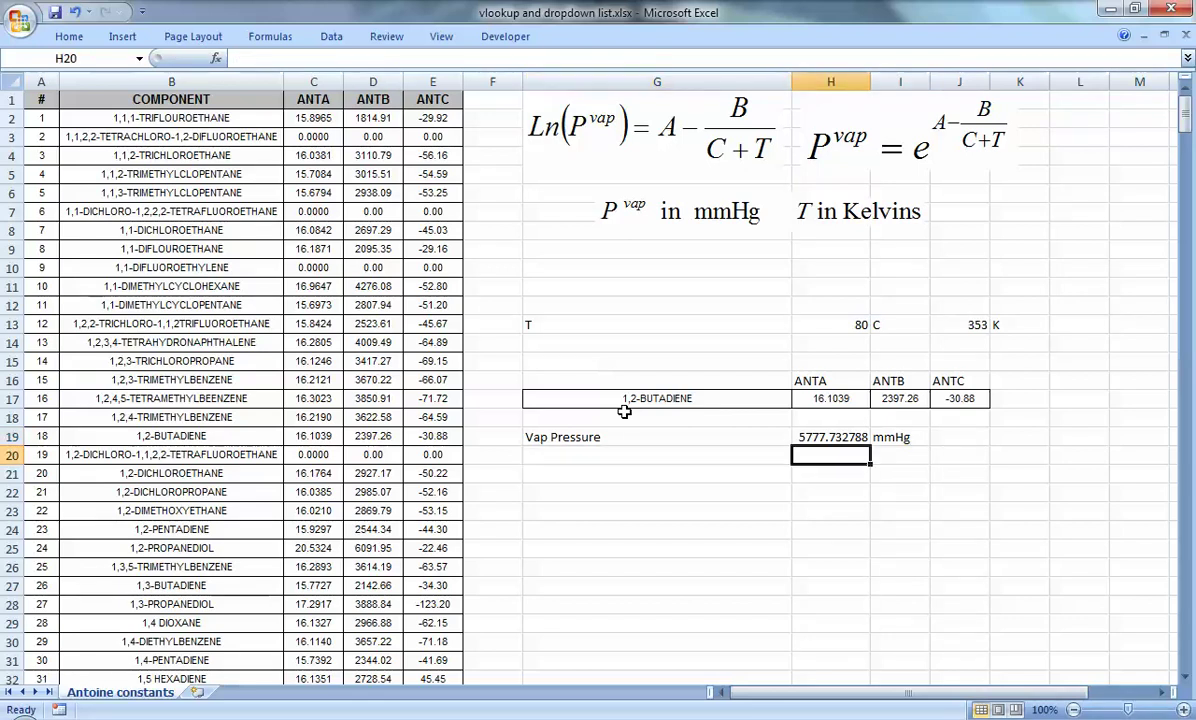
type("=")
key("Up")
type("/760")
key("Tab")
type("Atm")
key("Return")
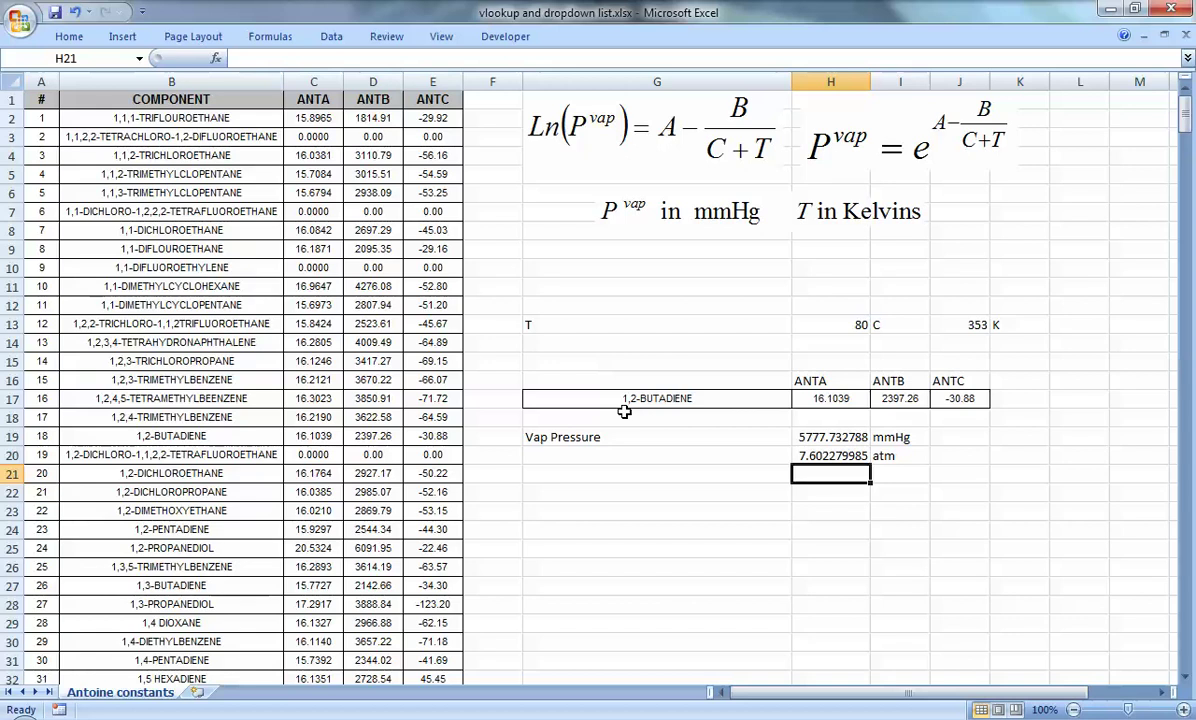
Clear the pasted Antoine constants from H17:J17.
left_click_drag(1184, 118, 1184, 388)
scroll(305, 485, "down", 8)
left_click_drag(1187, 433, 1186, 110)
left_click_drag(834, 399, 934, 399)
key("Delete")
left_click(822, 397)
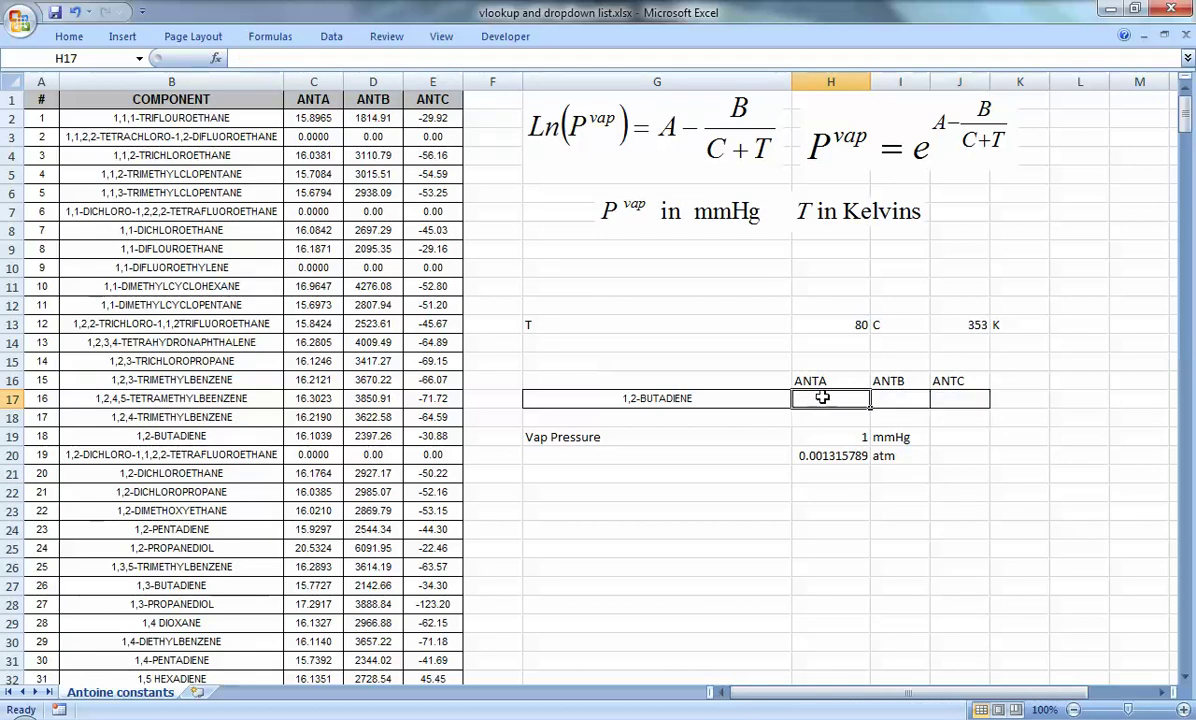
type("=")
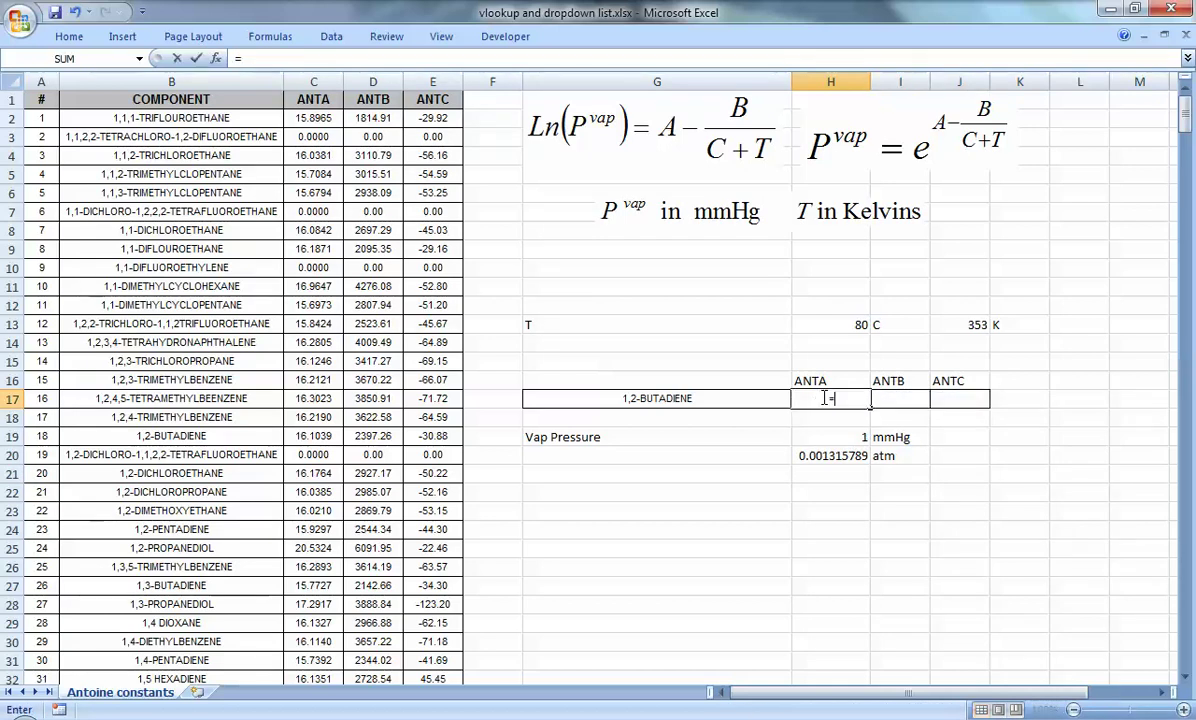
type("CL")
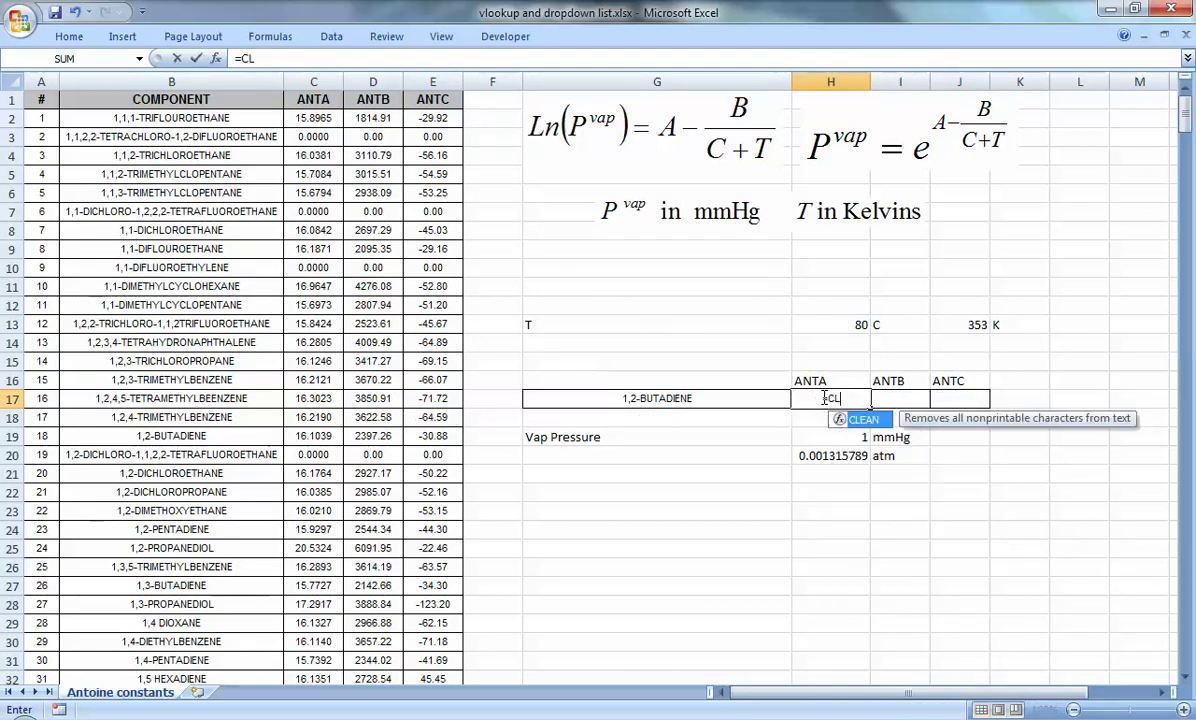
key("BackSpace")
key("BackSpace")
key("BackSpace")
Begin a VLOOKUP formula in H17 with the component name in G17 as the lookup value.
type("=V")
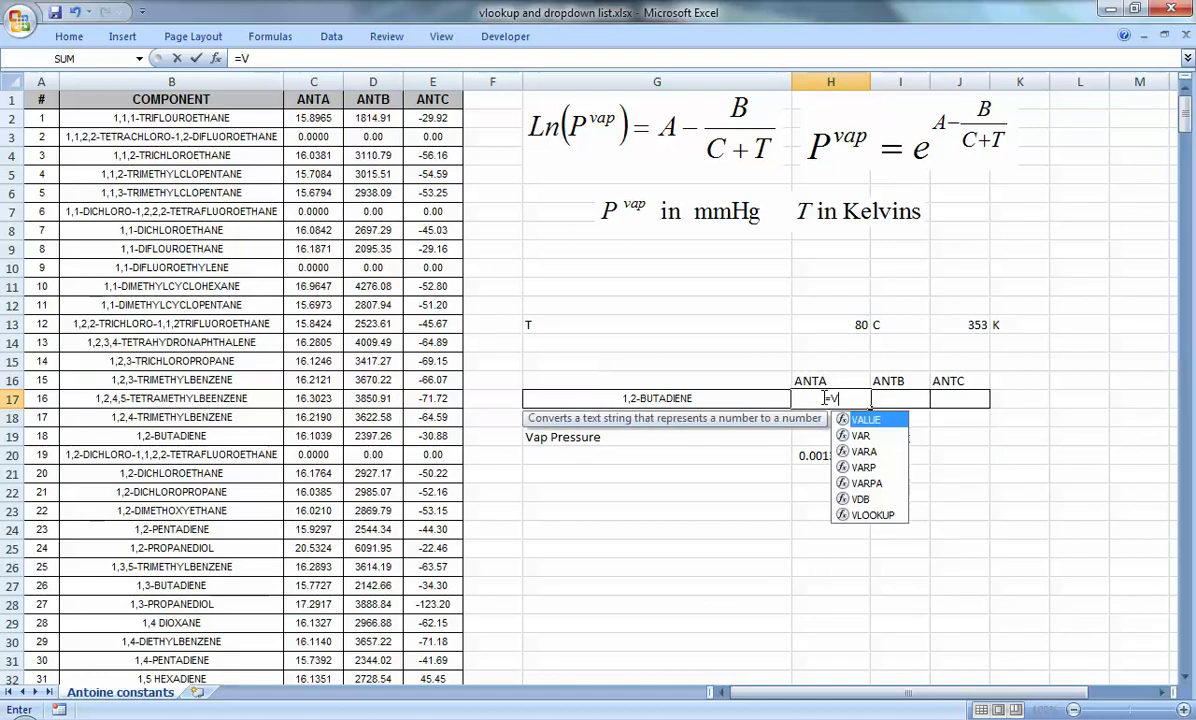
type("LOOkup")
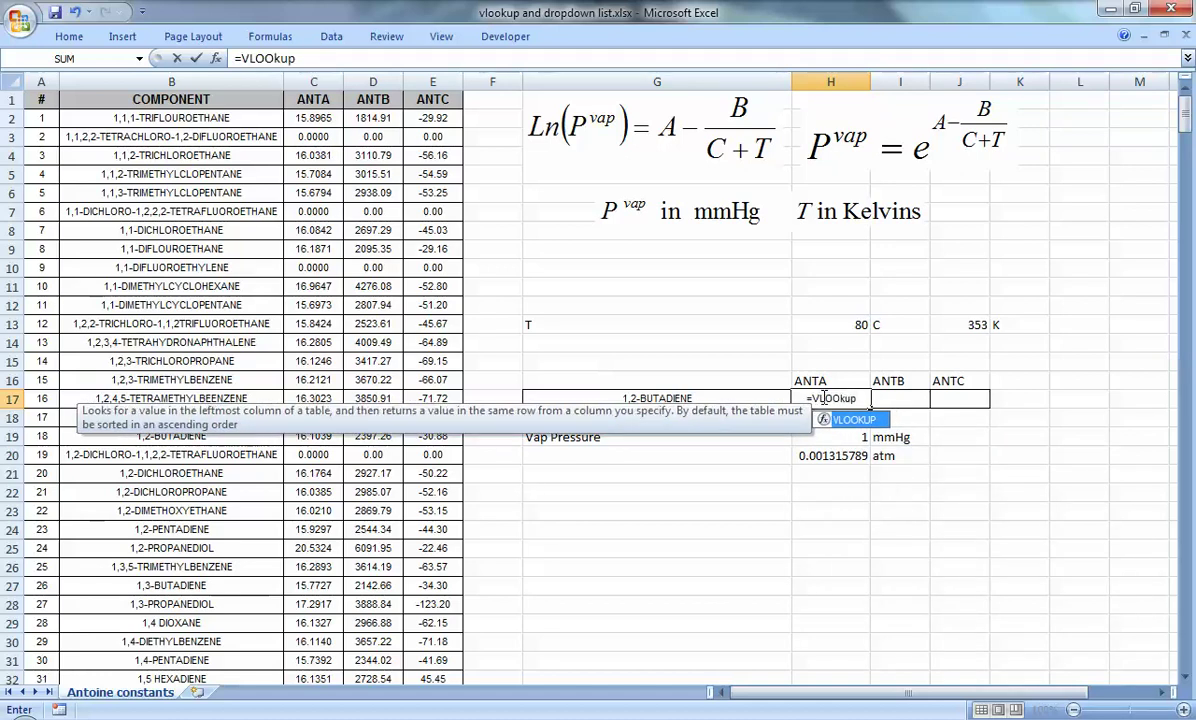
key("Return")
double_click(823, 398)
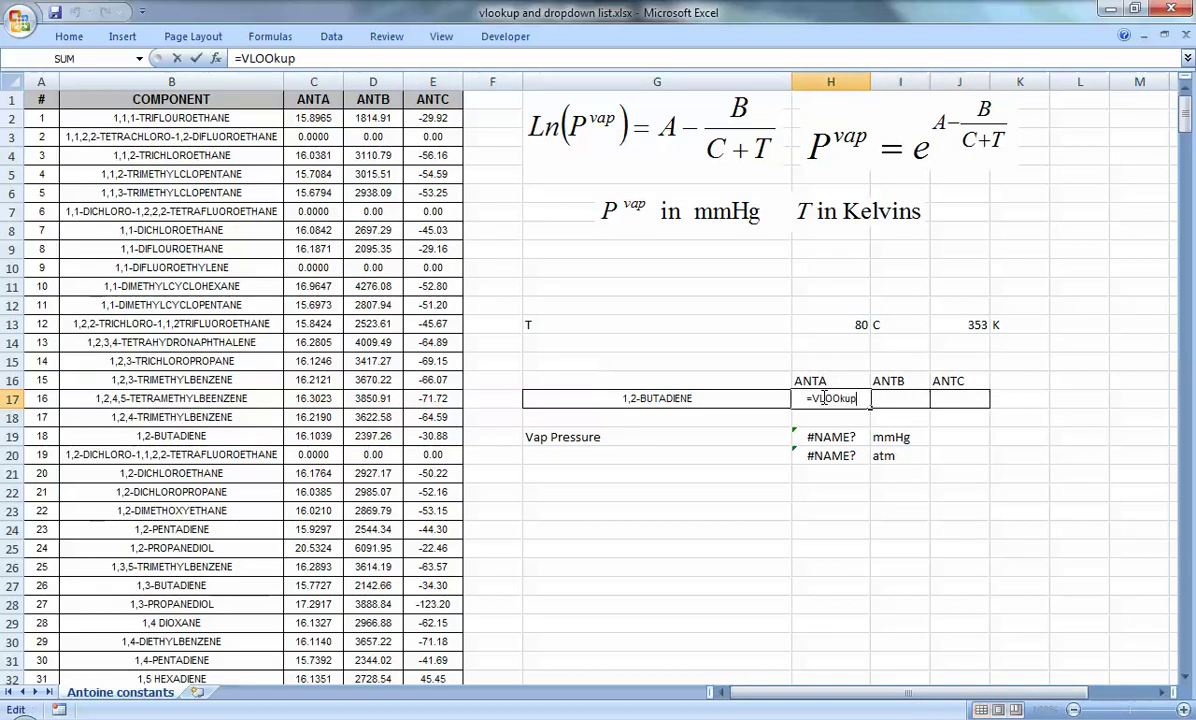
type("KU")
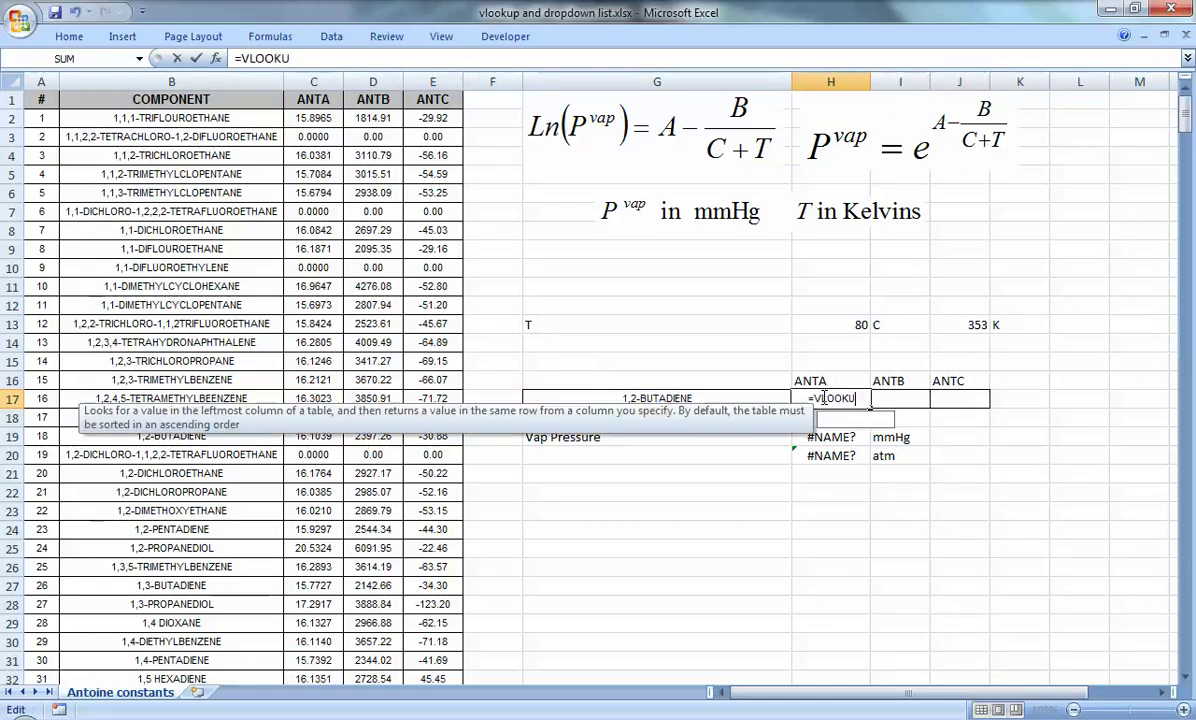
type("P(")
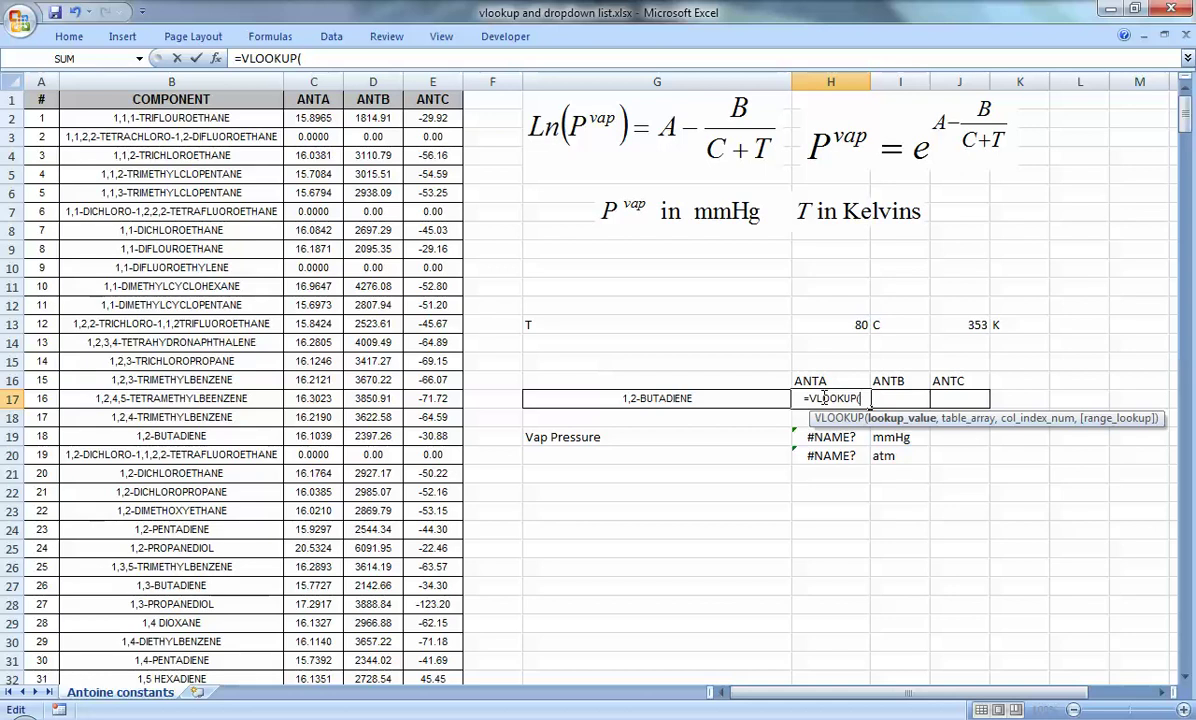
key("Left")
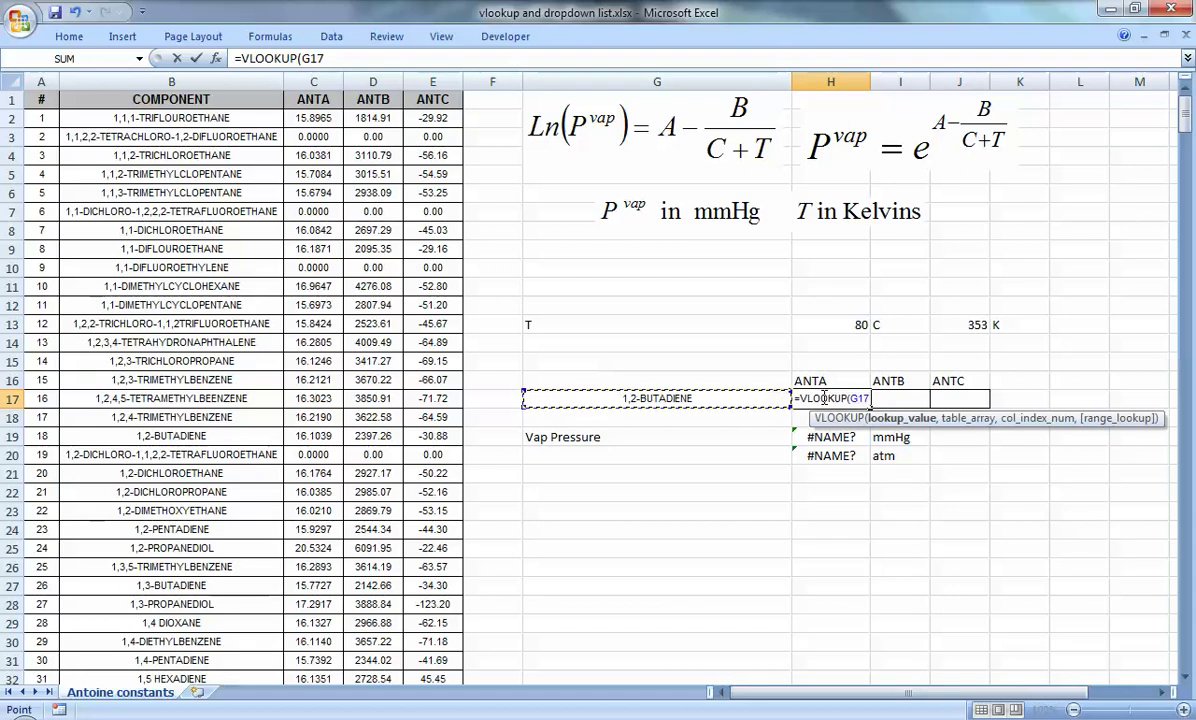
type(",")
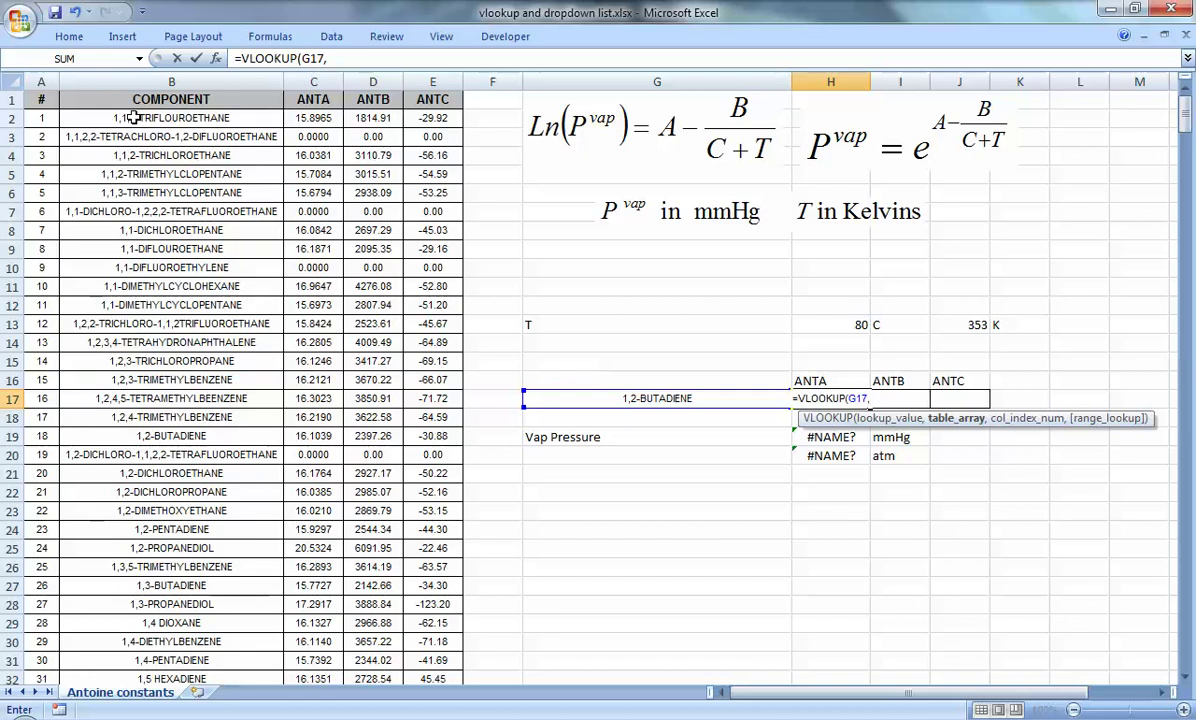
Complete the VLOOKUP in H17 with table array B2:E469, column index 2 and FALSE for an exact match.
left_click(133, 118)
left_click_drag(133, 118, 440, 623)
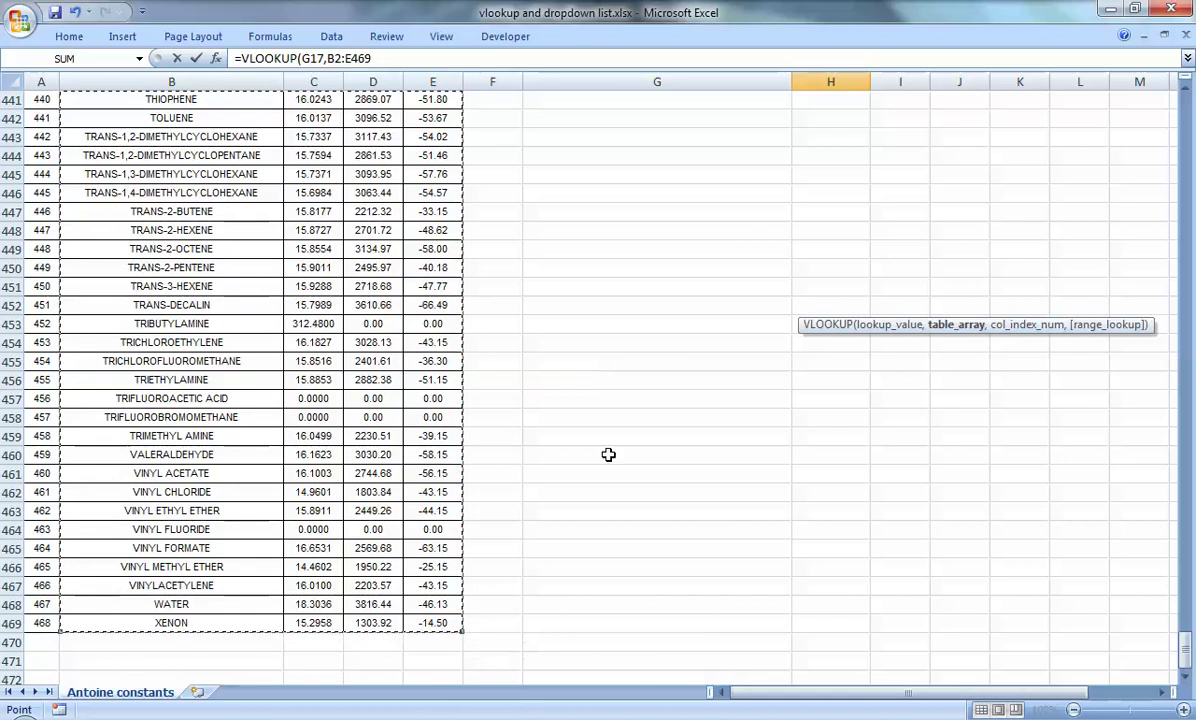
left_click_drag(1185, 650, 1168, 163)
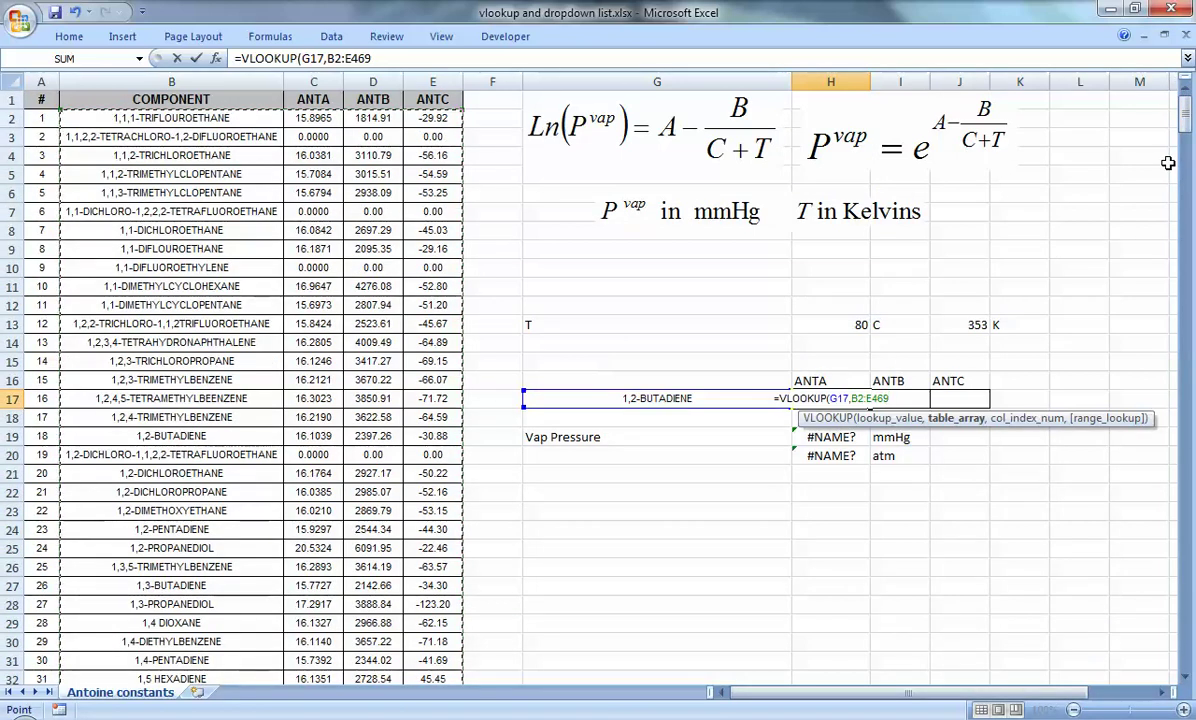
type(",")
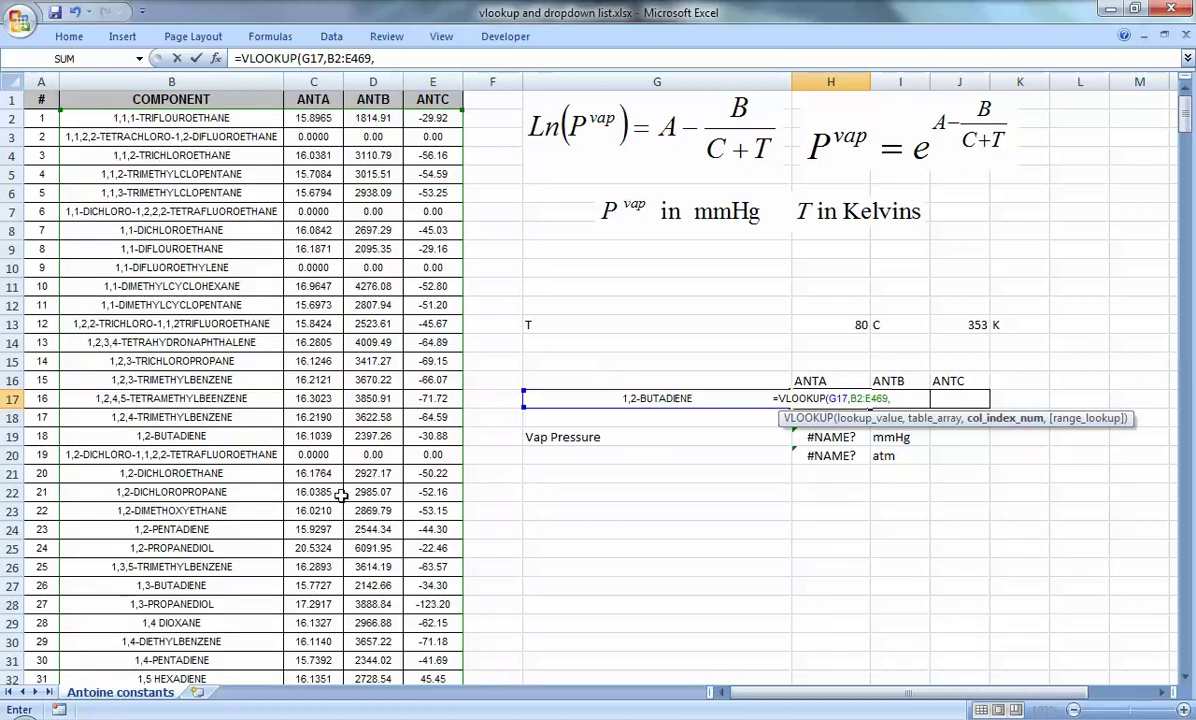
type("2")
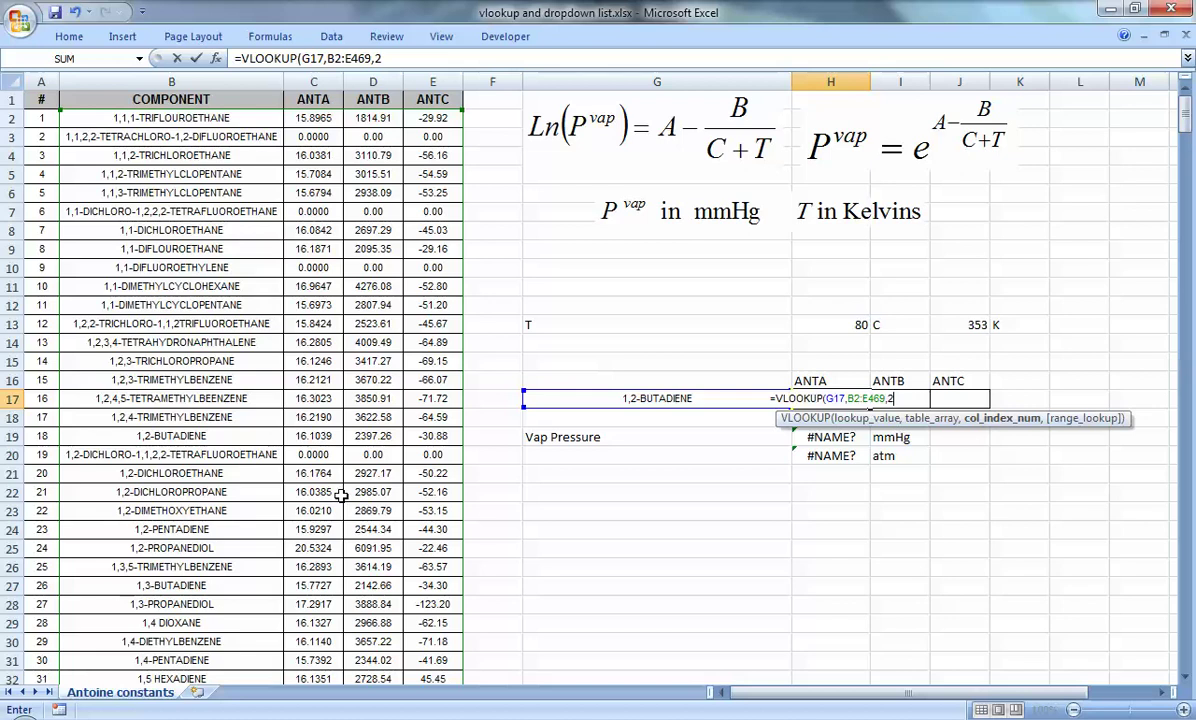
type(",")
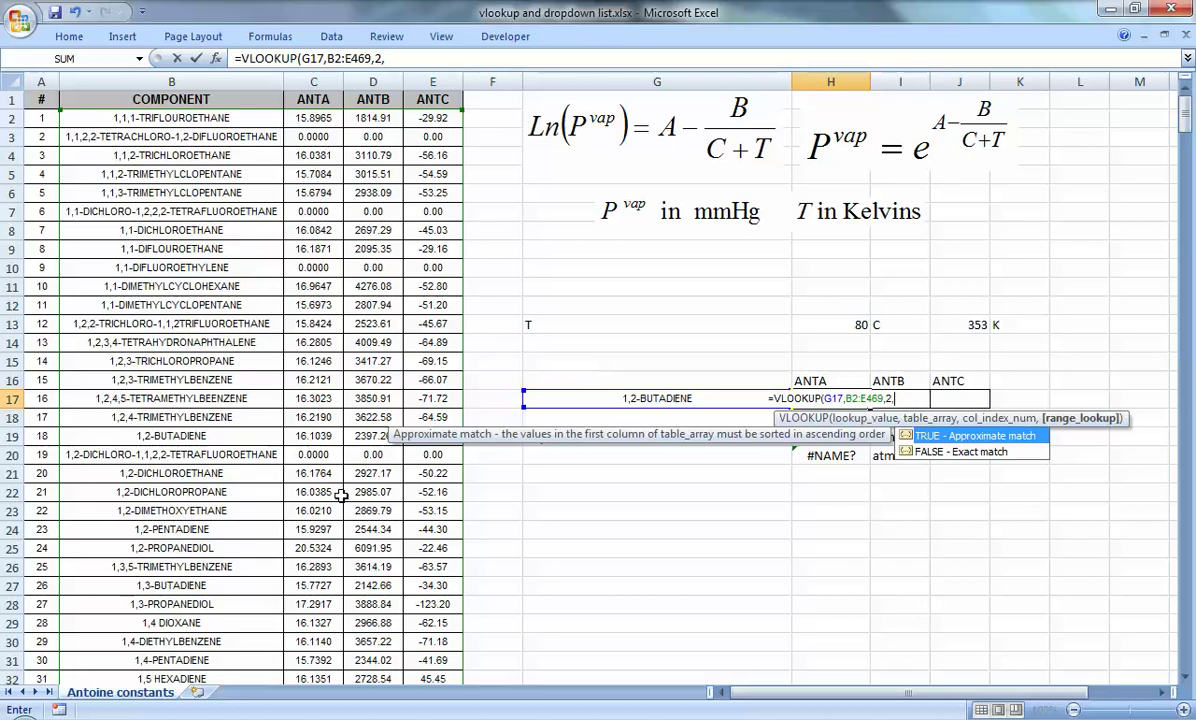
type("FALSE")
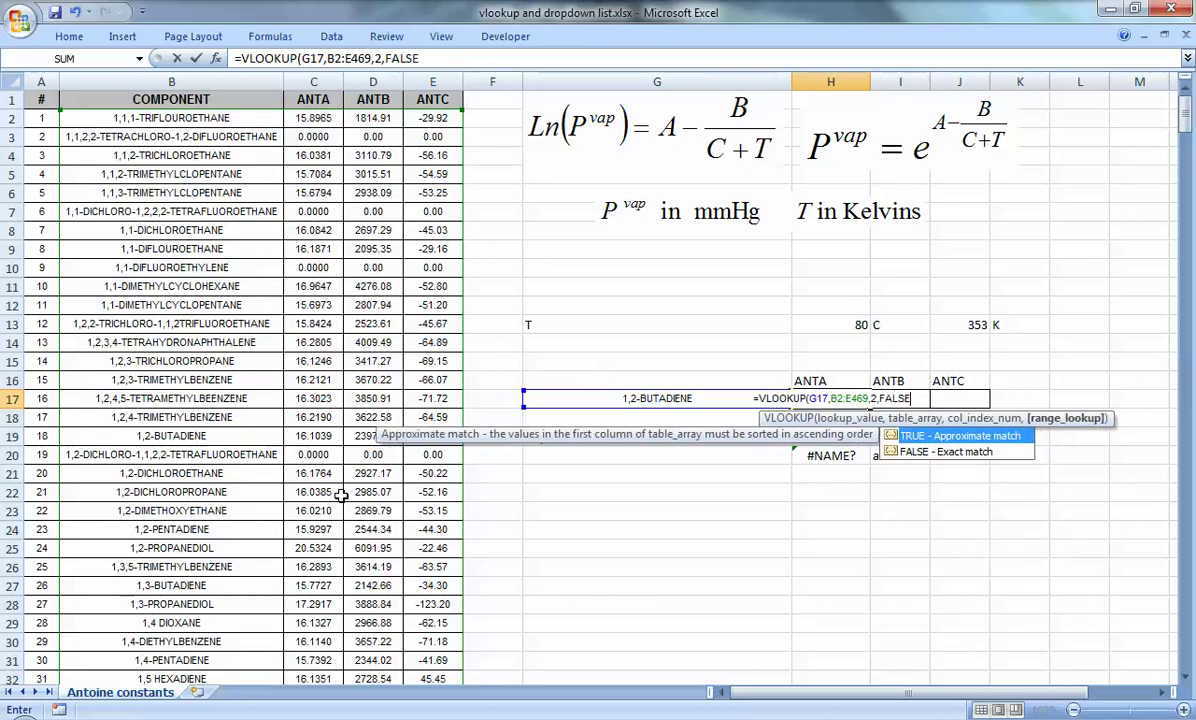
type(")")
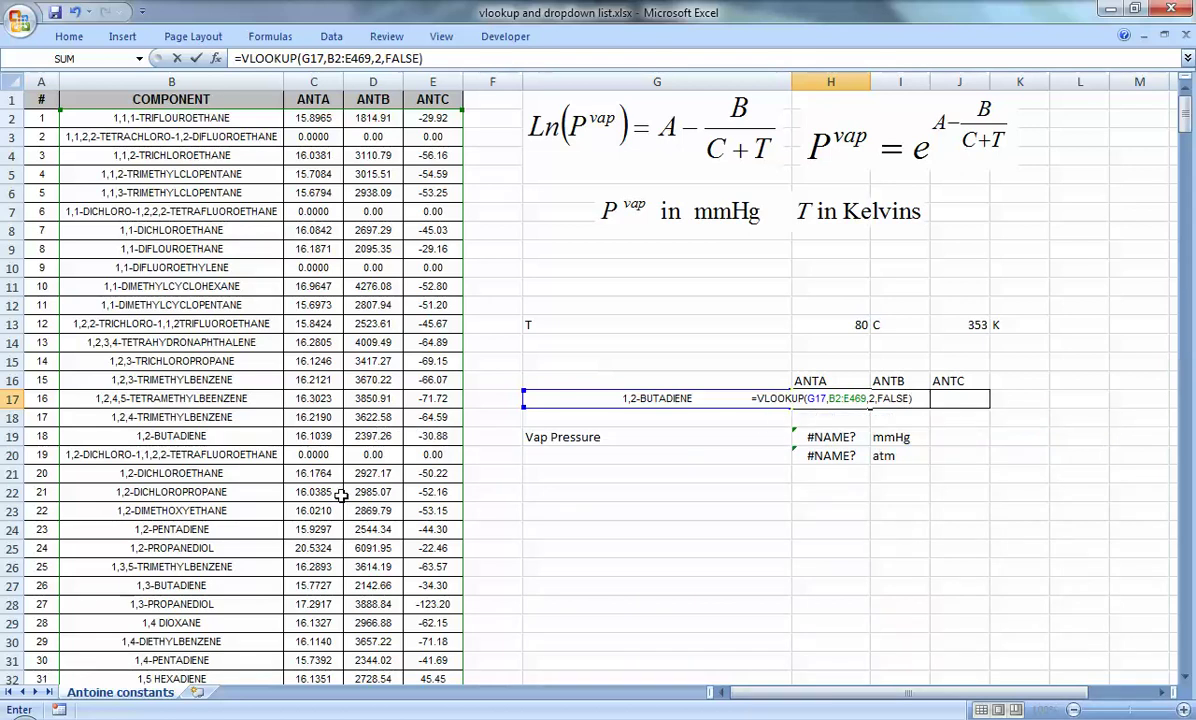
key("Tab")
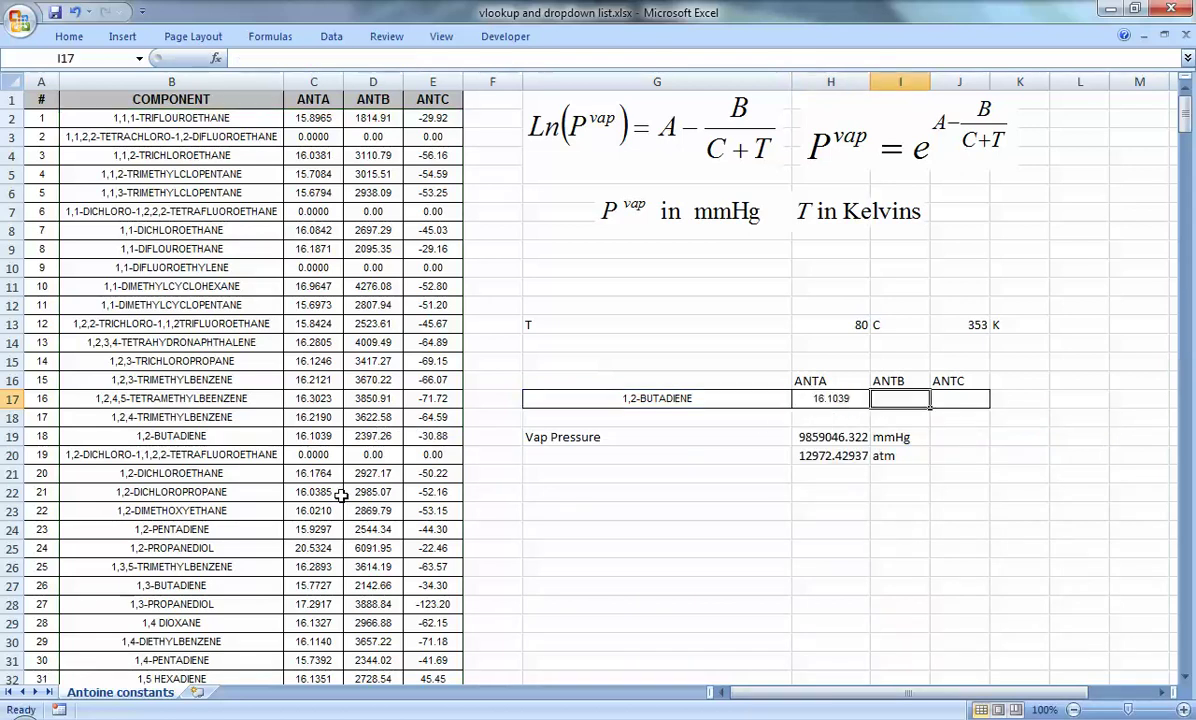
left_click(805, 398)
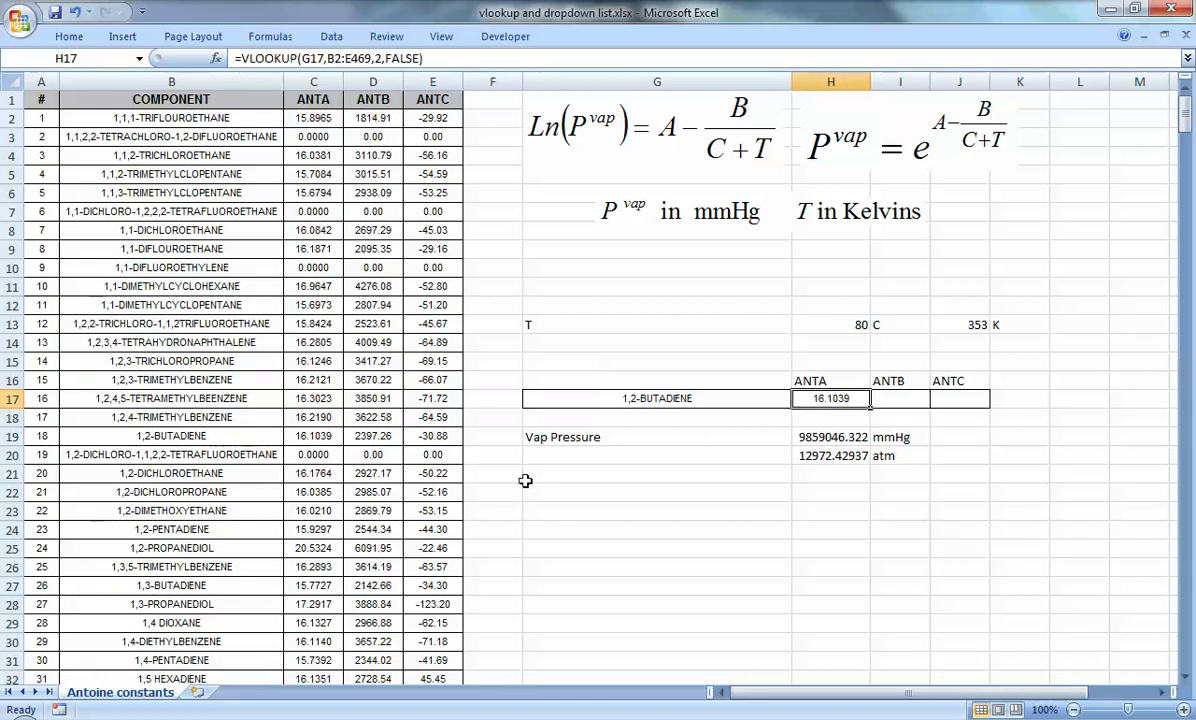
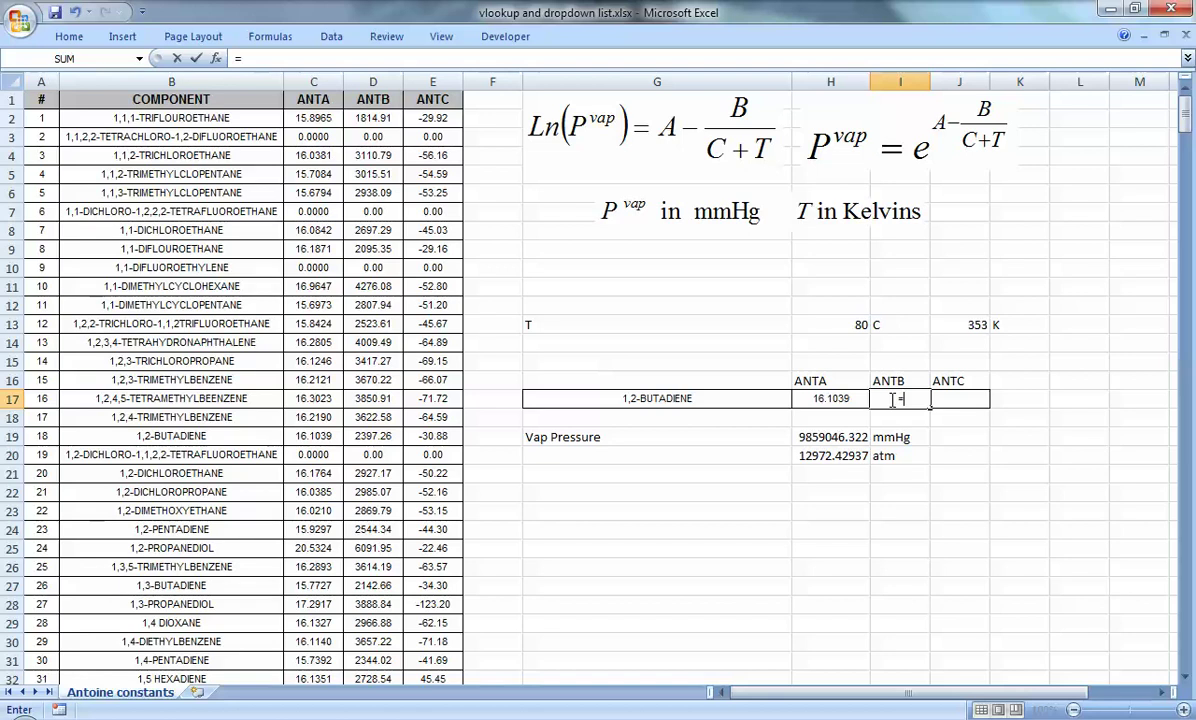
Begin a VLOOKUP formula in I17 that references the table range B2:E469.
type("vloo")
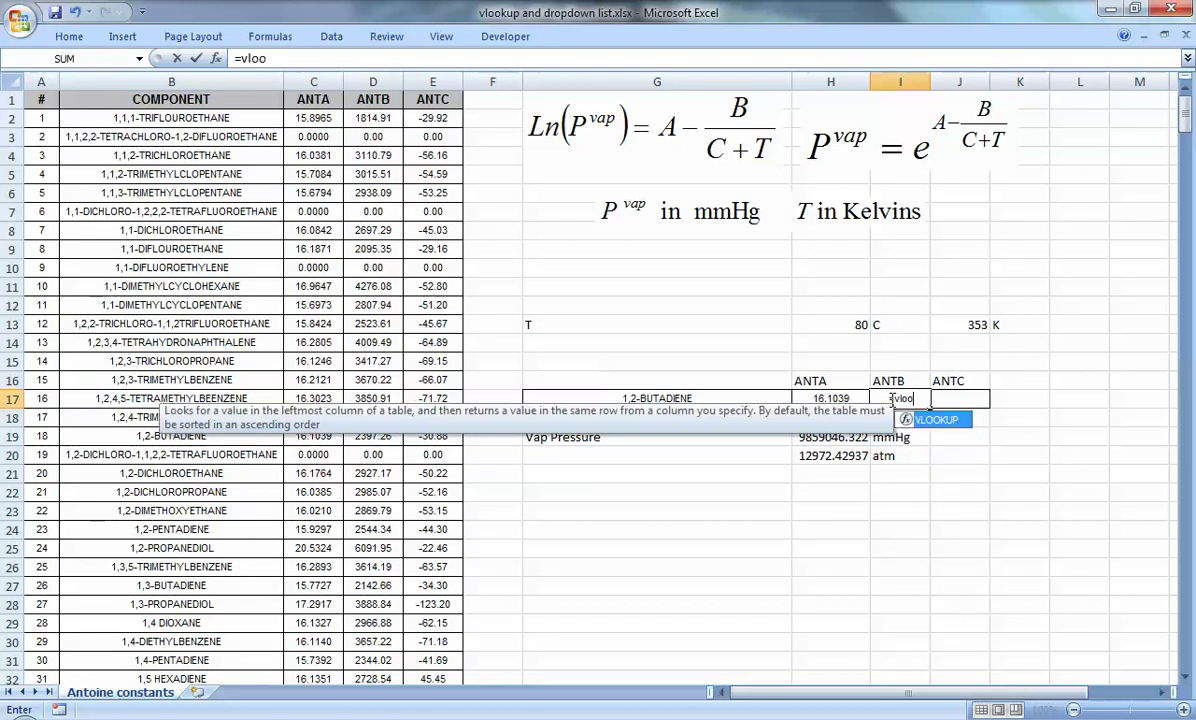
type("kup(")
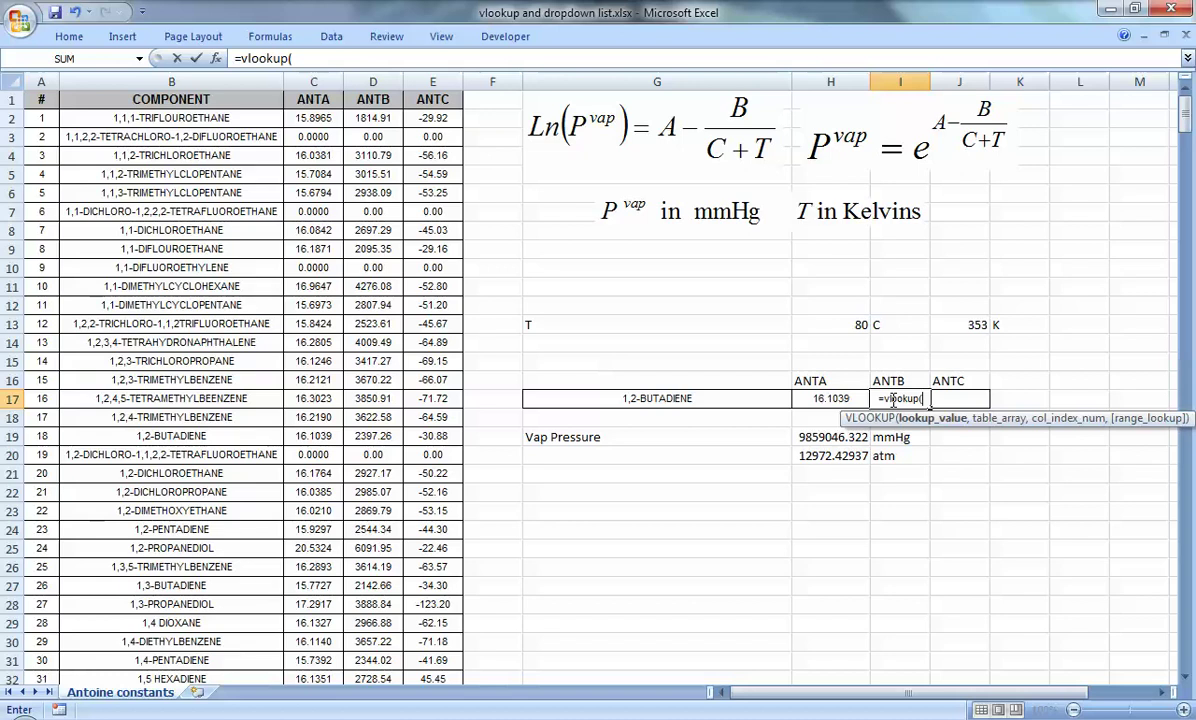
left_click_drag(172, 116, 430, 642)
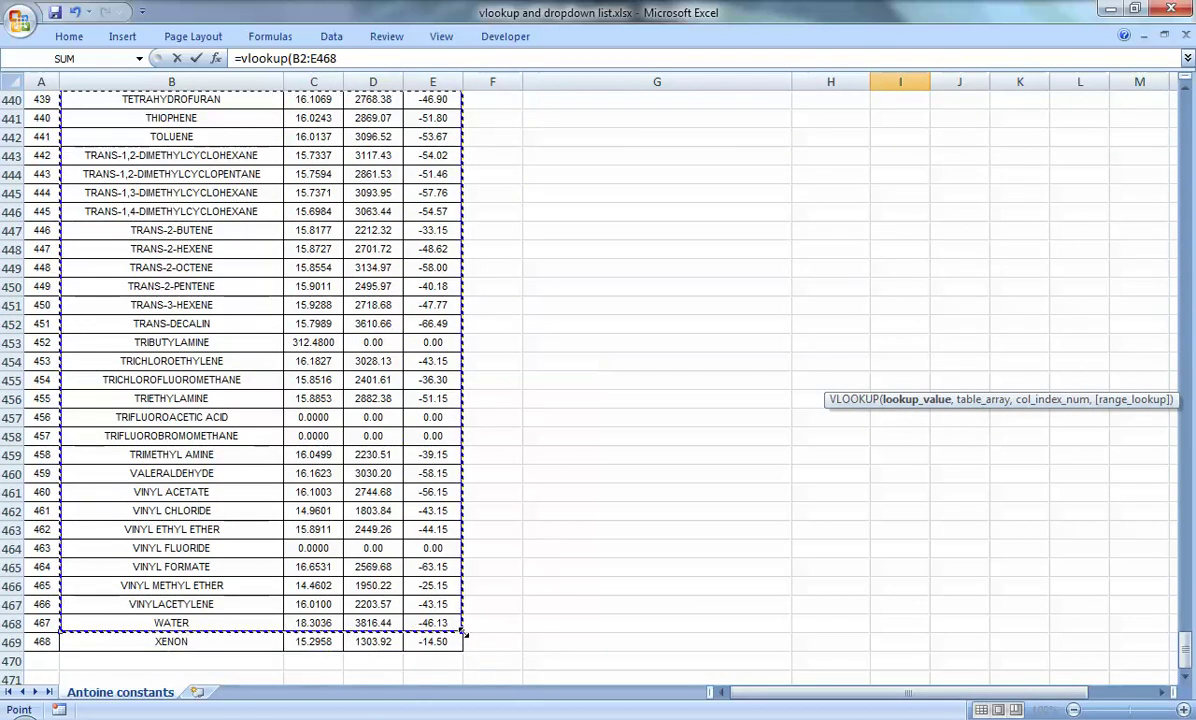
left_click_drag(1185, 645, 1184, 100)
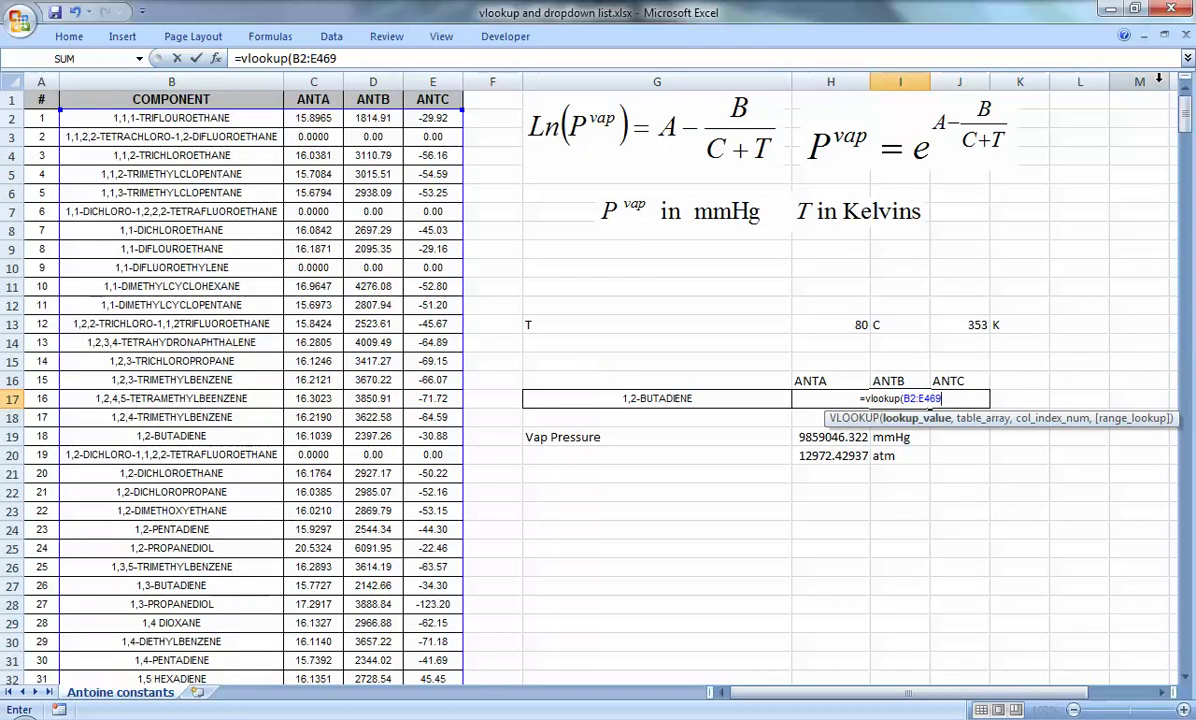
type(",")
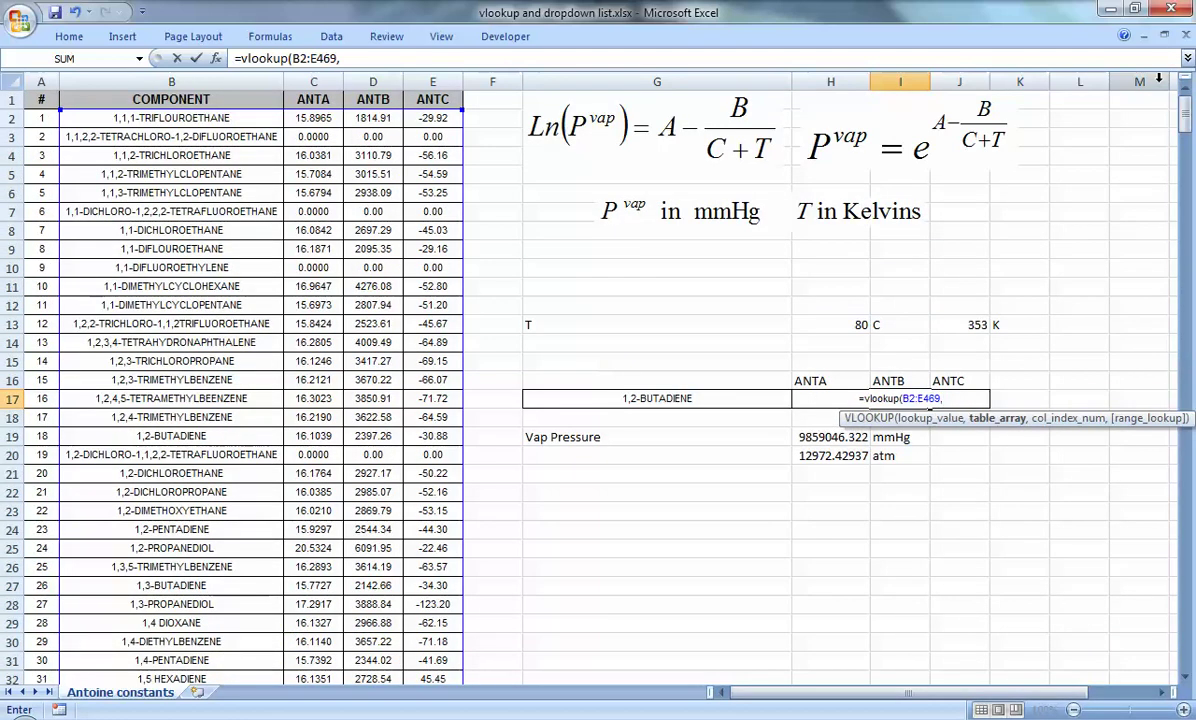
Insert G17 as the lookup value ahead of B2:E469 in the I17 VLOOKUP formula.
key("Left")
key("Left")
key("Left")
key("Left")
key("Left")
key("Left")
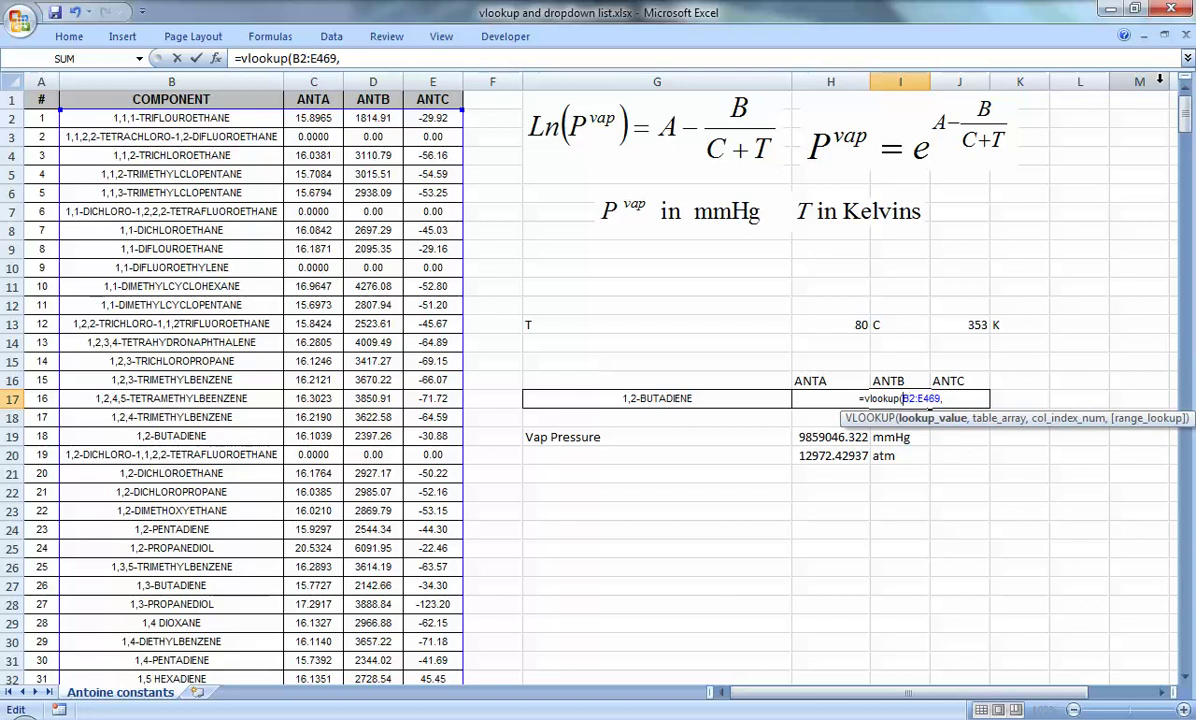
left_click(655, 398)
type(",")
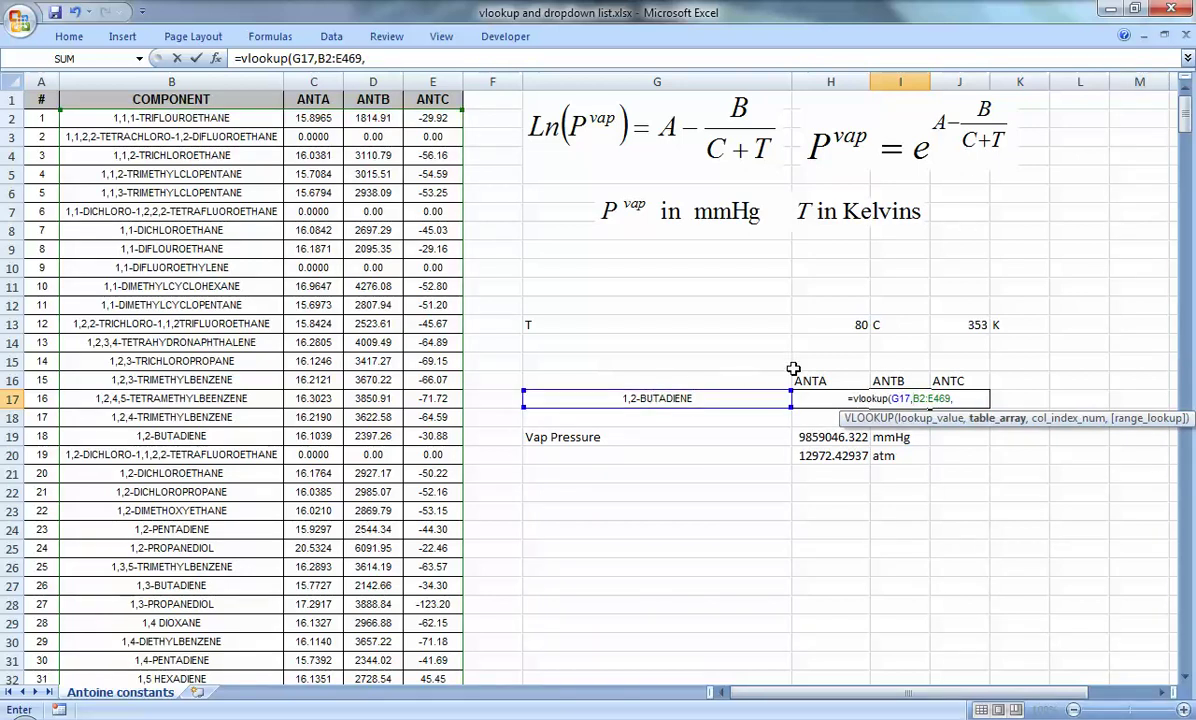
Complete the VLOOKUP in I17 with column index 3 and FALSE, and compare it with the ANTB constant in D19.
left_click(970, 398)
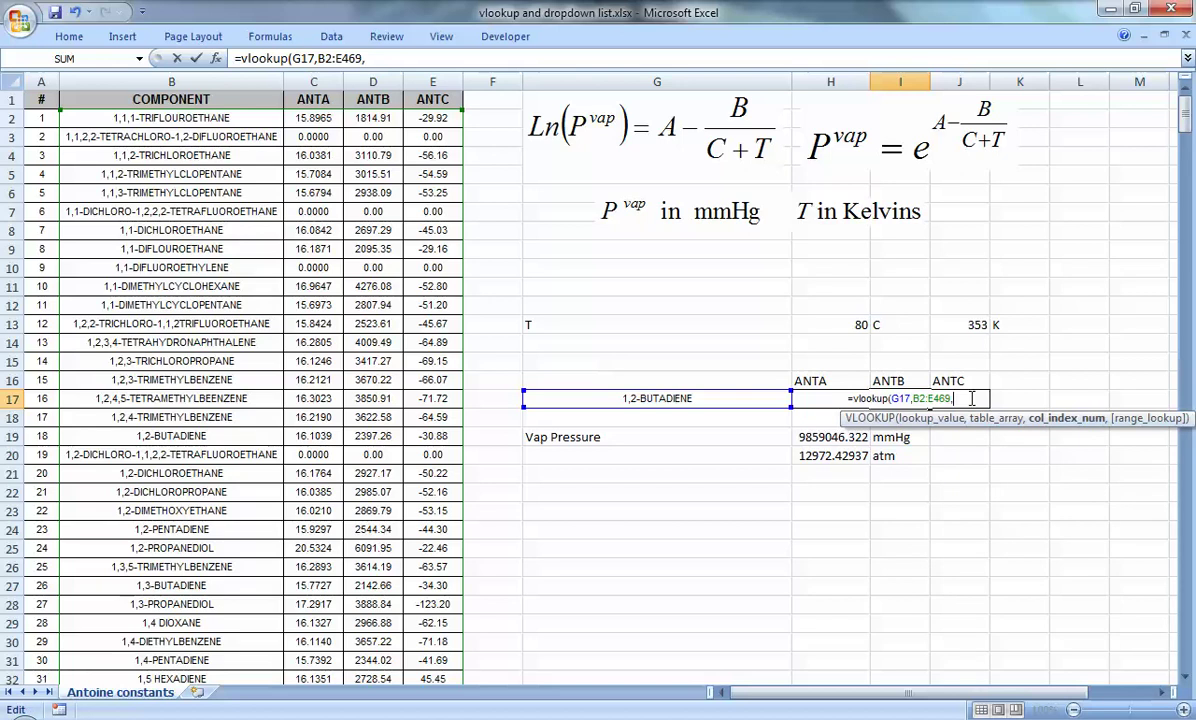
type("3")
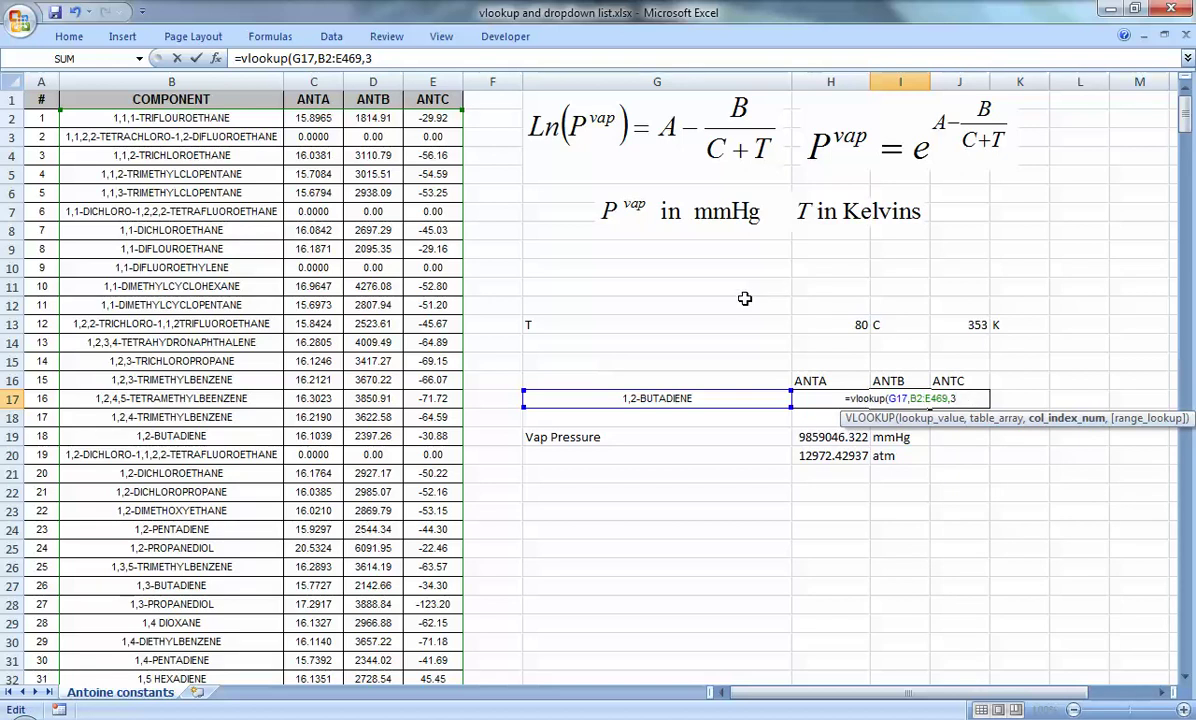
type(",FALSE")
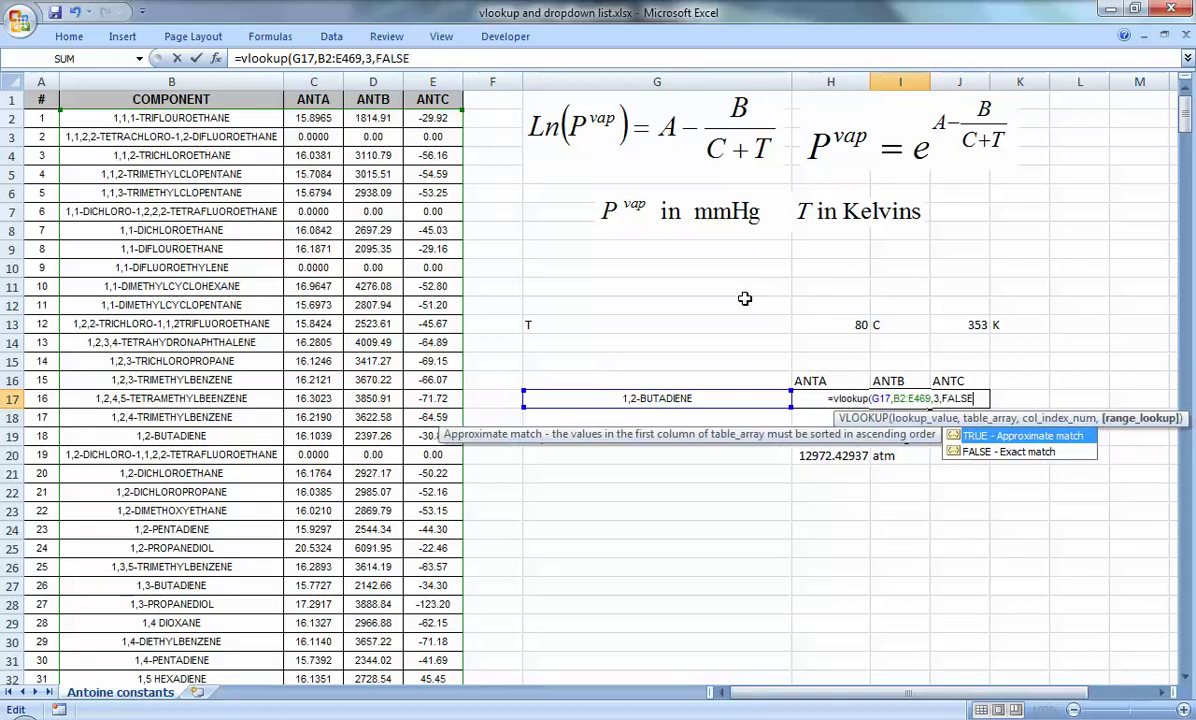
type(")")
key("Return")
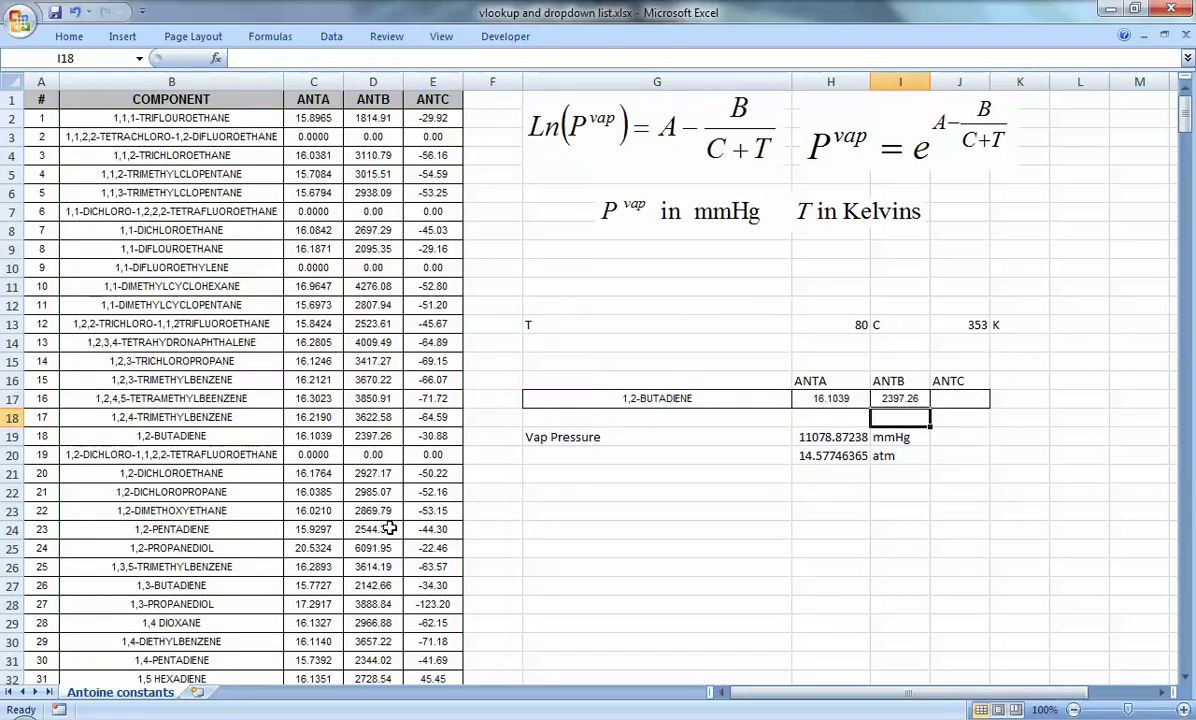
left_click(378, 437)
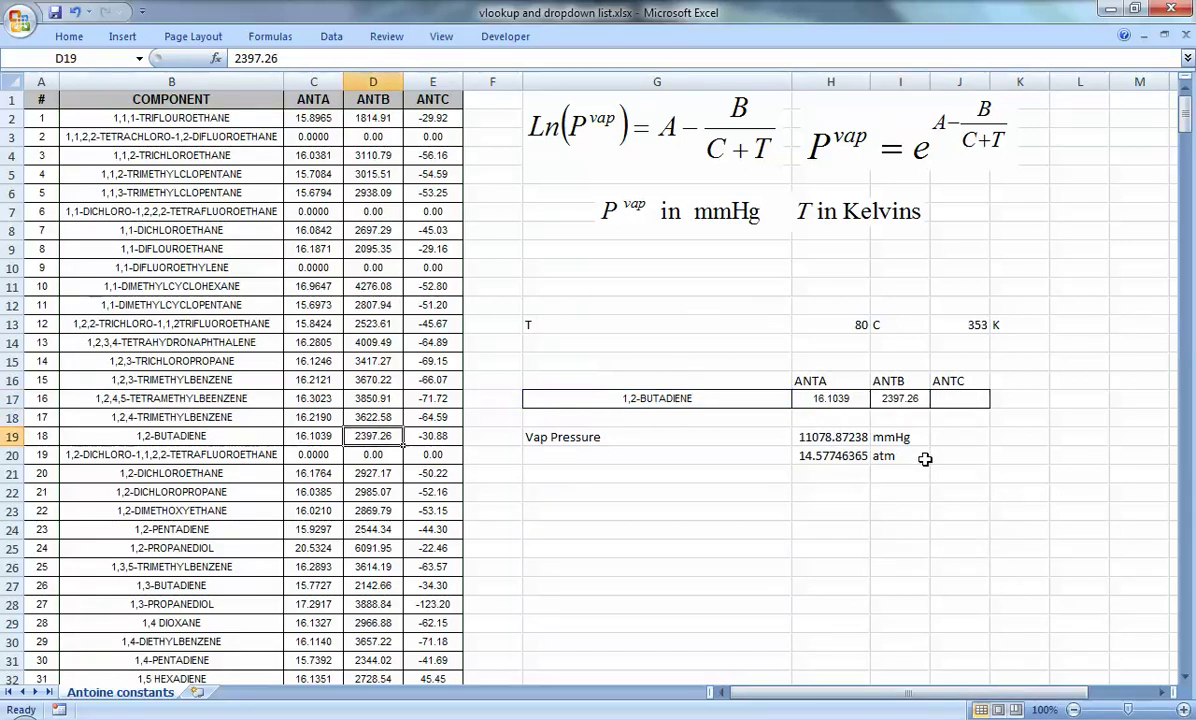
left_click(940, 399)
left_click(912, 400)
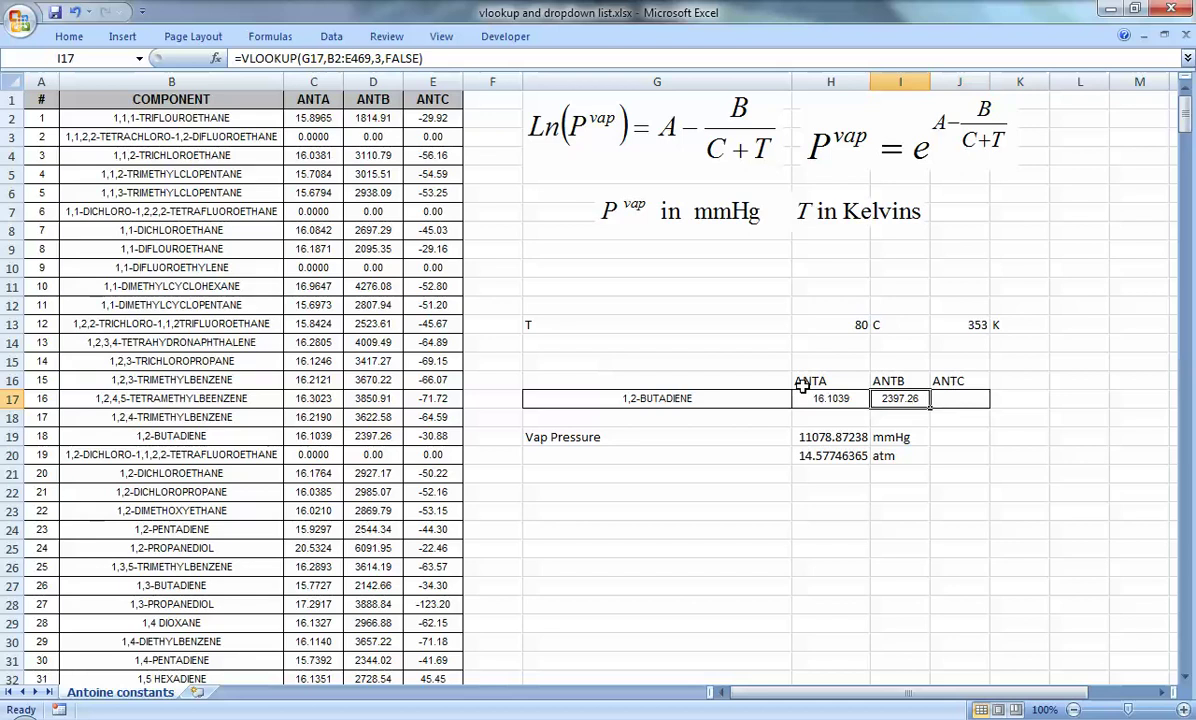
Make the lookup value in the H17 VLOOKUP formula an absolute reference, $G$17.
left_click(814, 398)
double_click(828, 398)
key("Left")
key("Left")
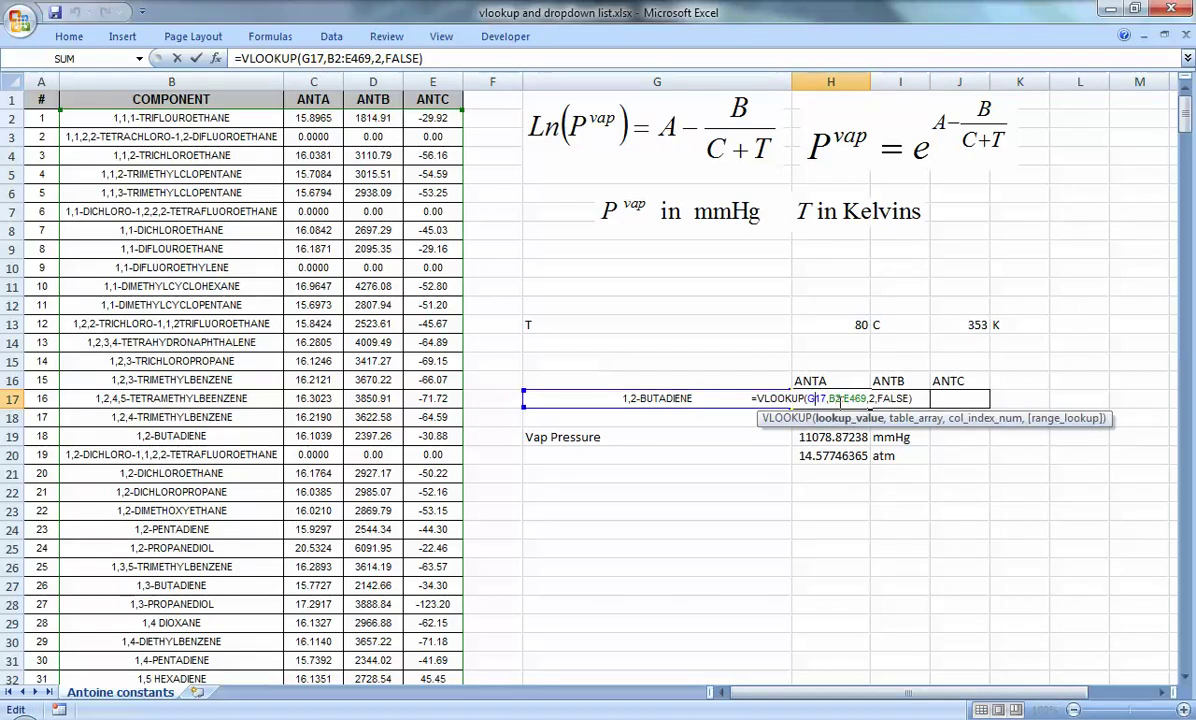
key("F4")
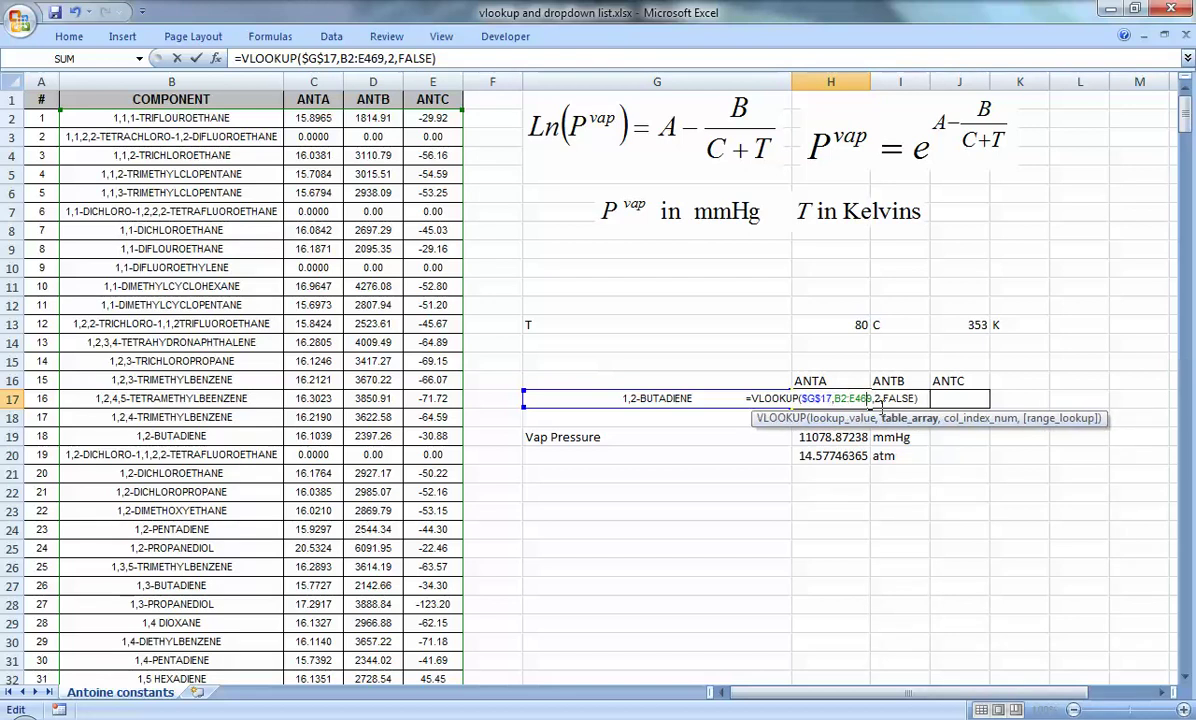
Make the table array in the H17 VLOOKUP formula absolute as $B$2:$E$469.
key("F4")
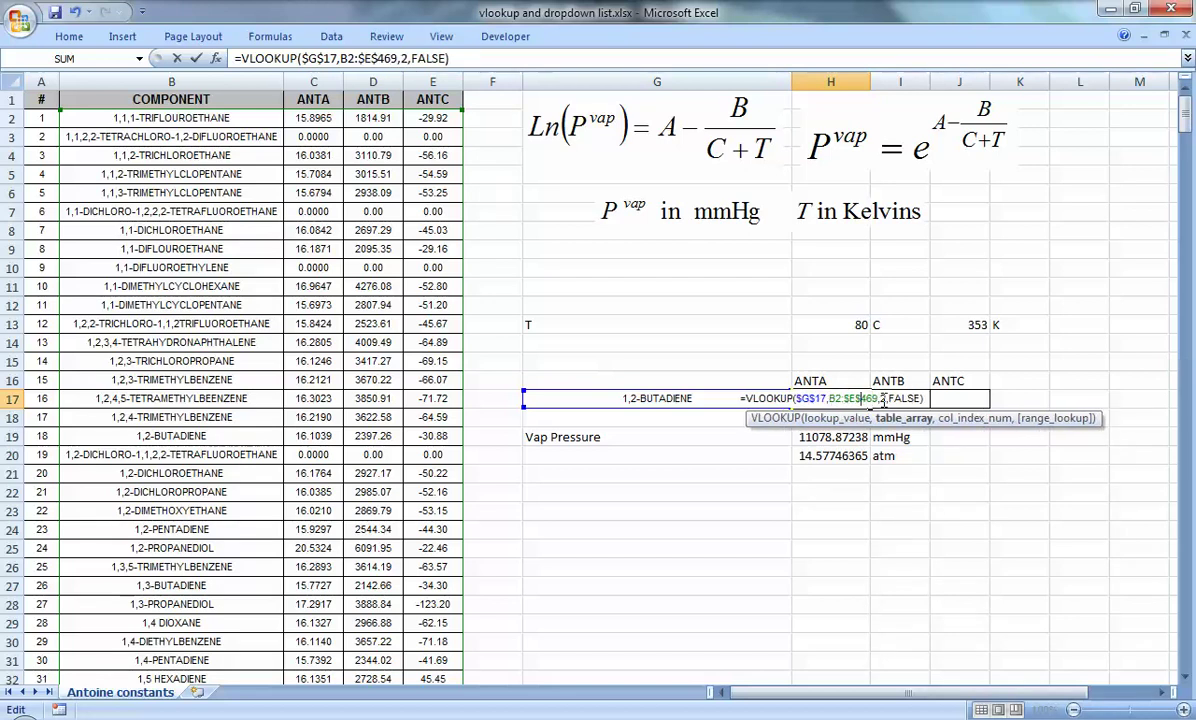
key("Left")
key("Left")
key("Left")
key("Left")
key("Left")
key("Left")
key("Left")
key("F4")
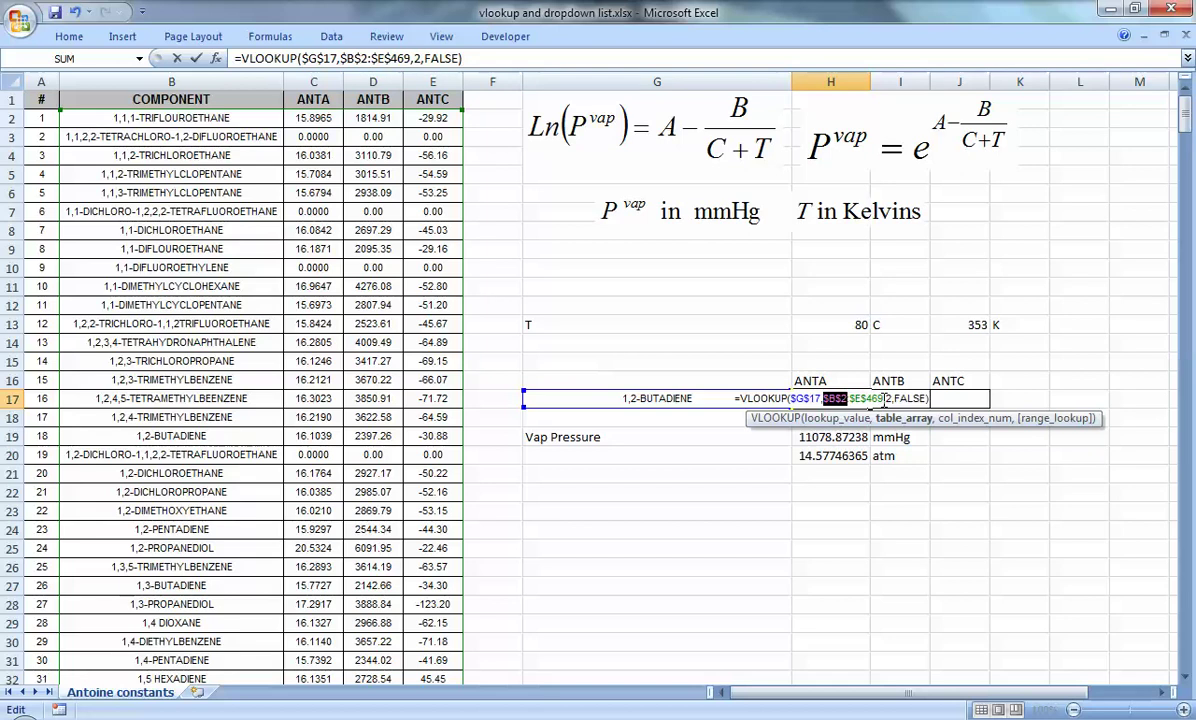
key("ctrl+Return")
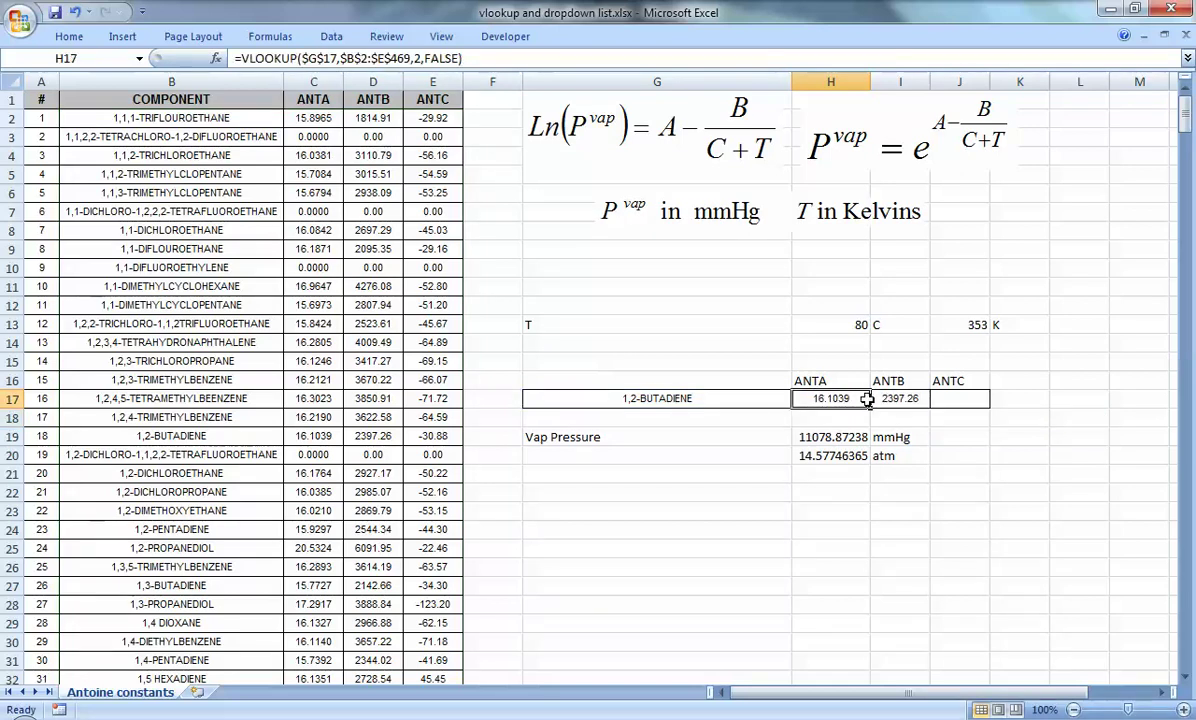
Fill the H17 formula across I17:J17 and change the column index in I17 to 3.
left_click_drag(869, 407, 966, 399)
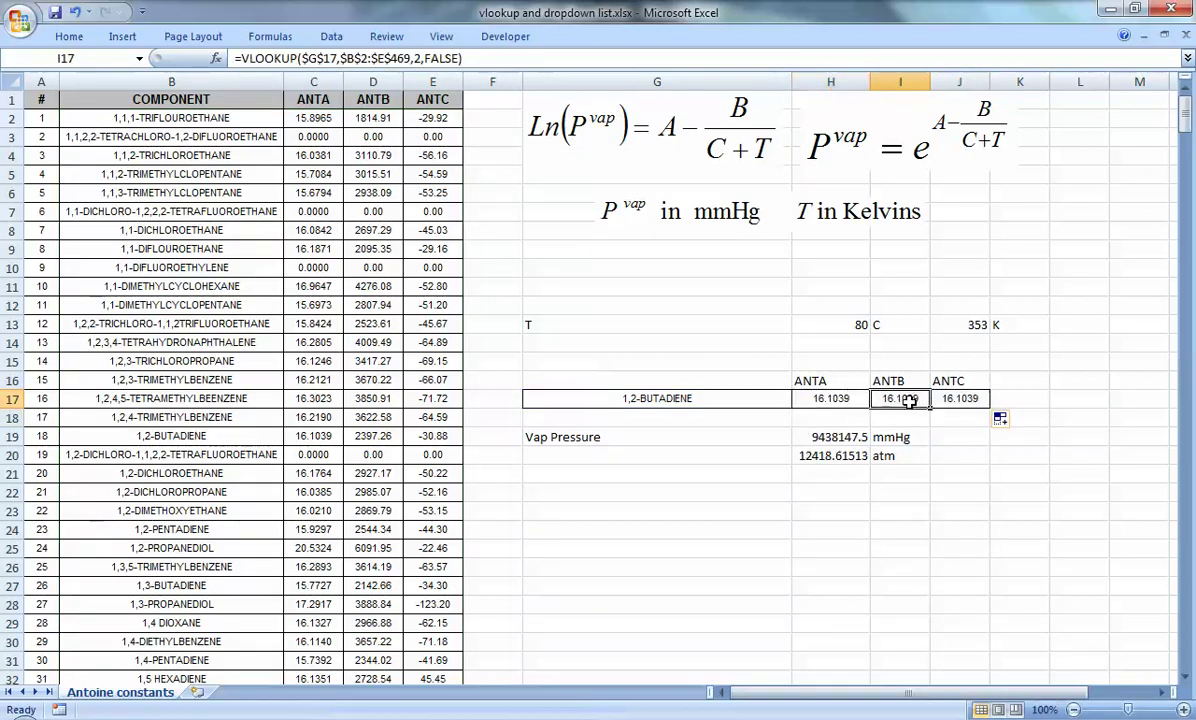
double_click(880, 399)
left_click(934, 398)
left_click(966, 398)
type("3,FALSE)")
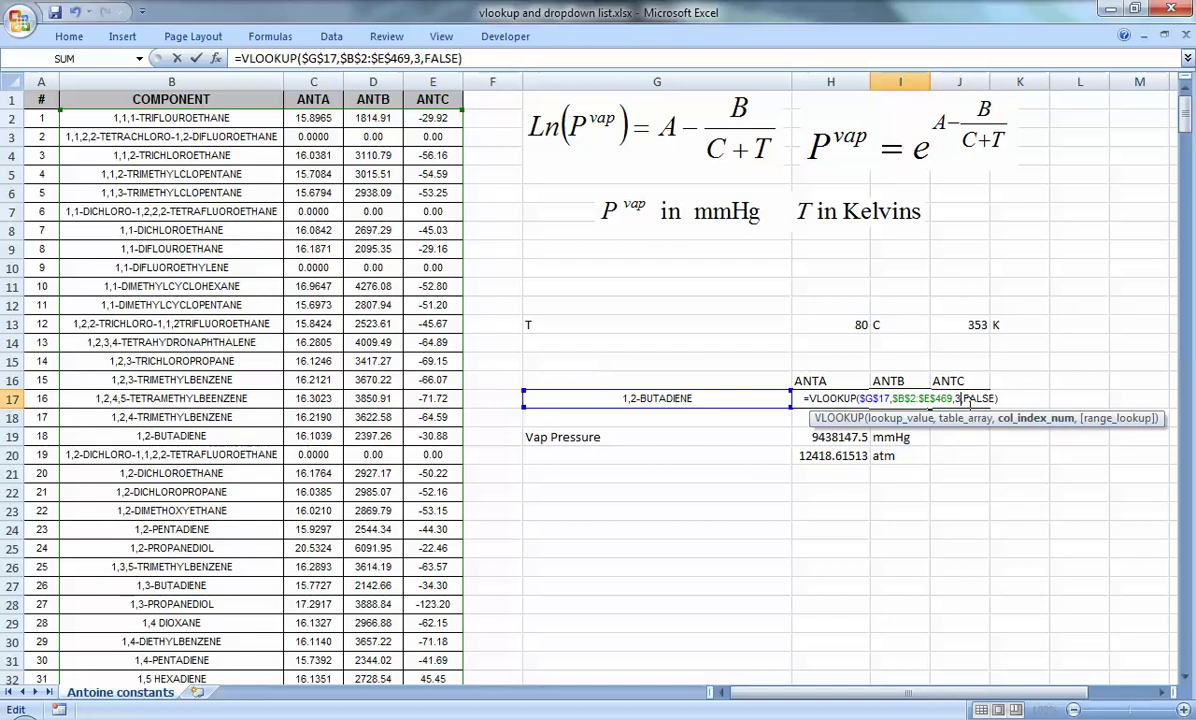
Set the column index in the J17 VLOOKUP to 4 and compare the result with the ANTC constant in E19.
key("Tab")
double_click(968, 400)
type("4")
key("Return")
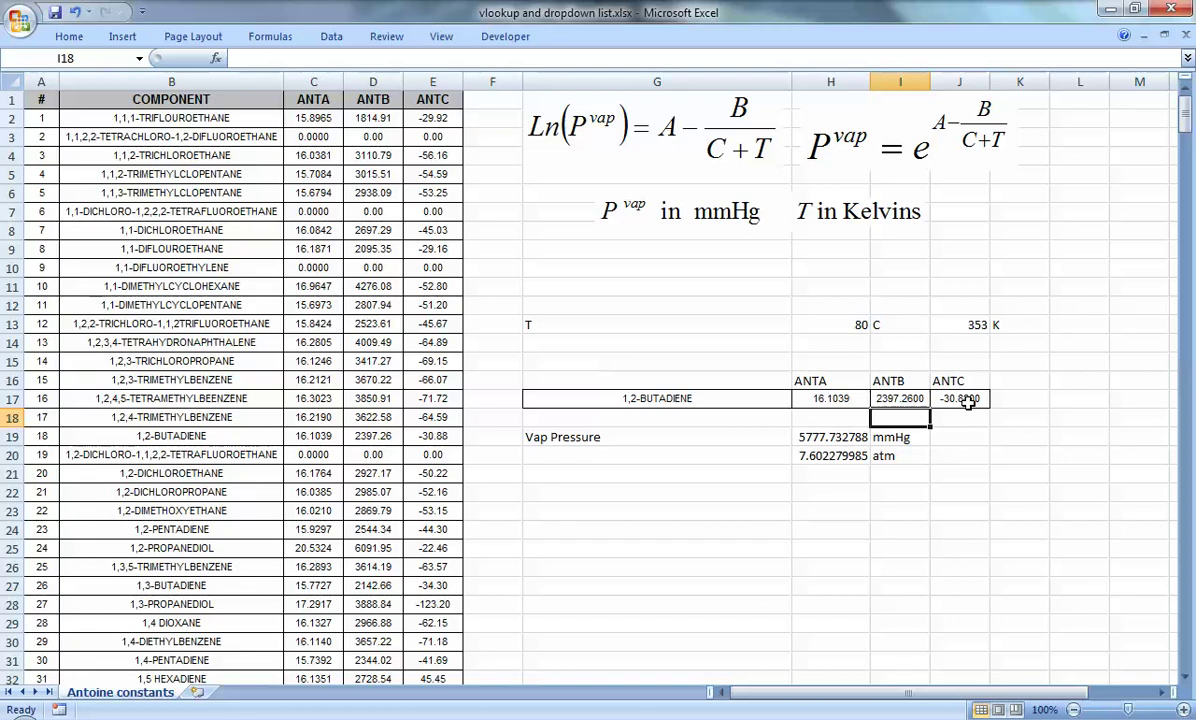
left_click(432, 436)
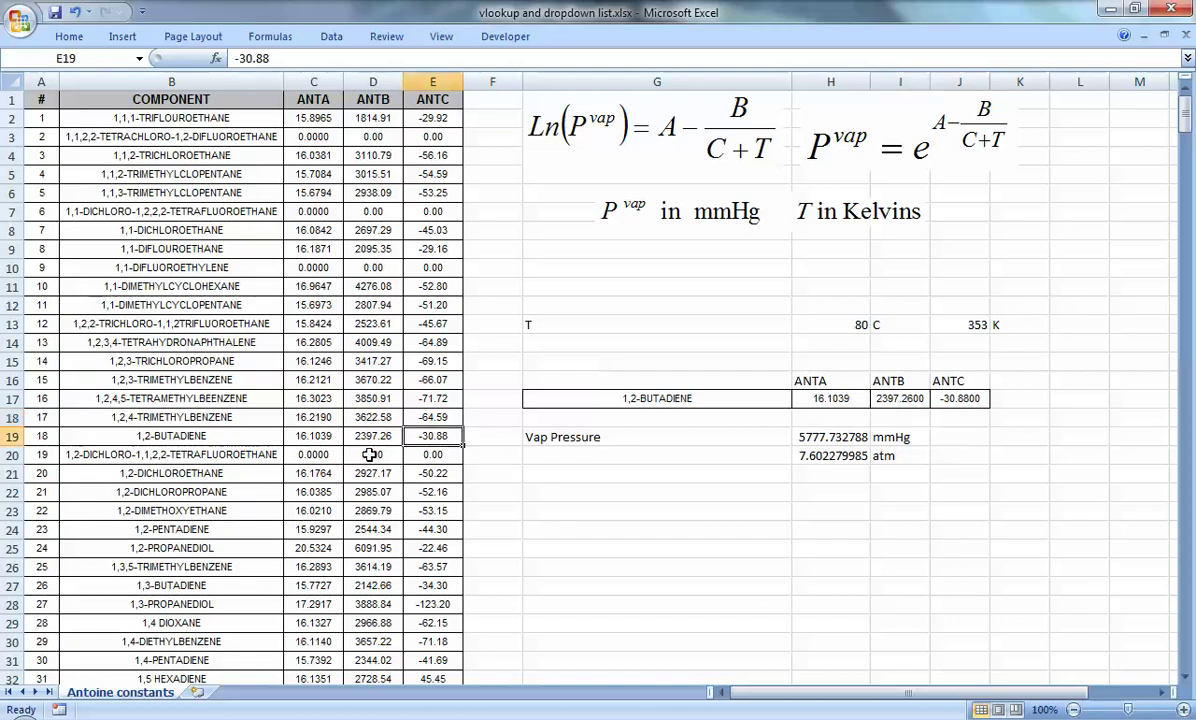
Change the component in G17 to 1,3-BUTADIENE and compare the retrieved constants with its table row, C27:E27.
left_click(682, 393)
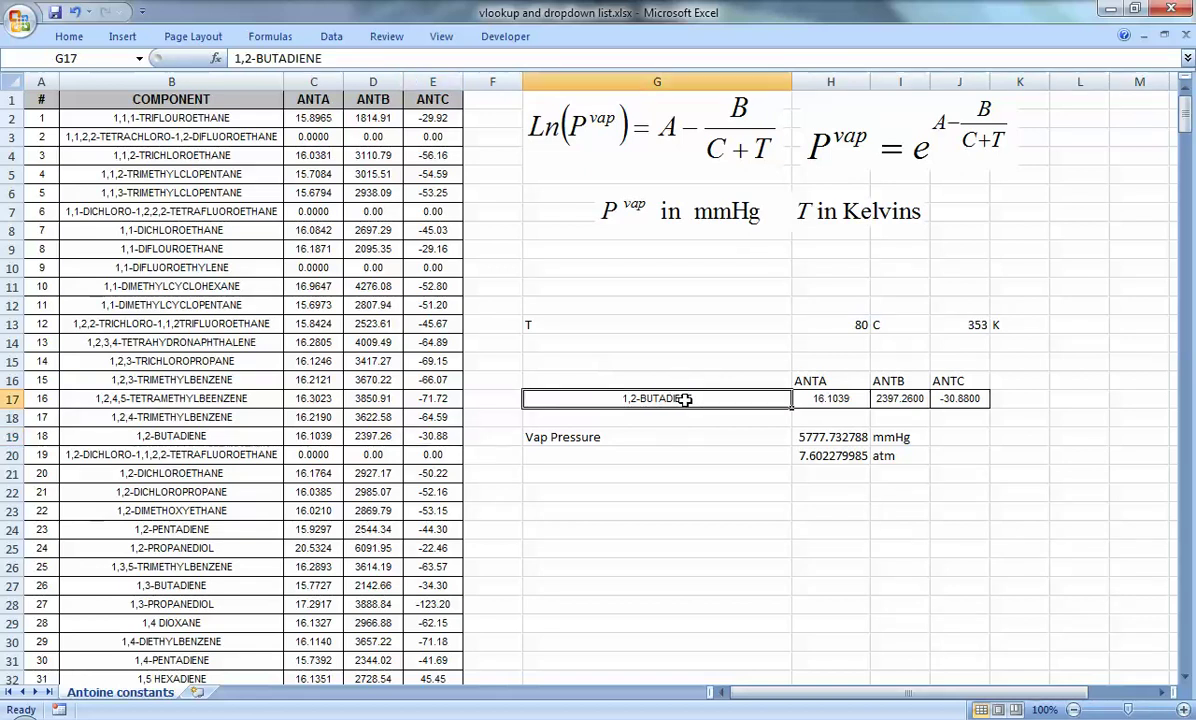
double_click(685, 399)
key("Left")
key("Left")
key("Left")
key("Left")
key("Left")
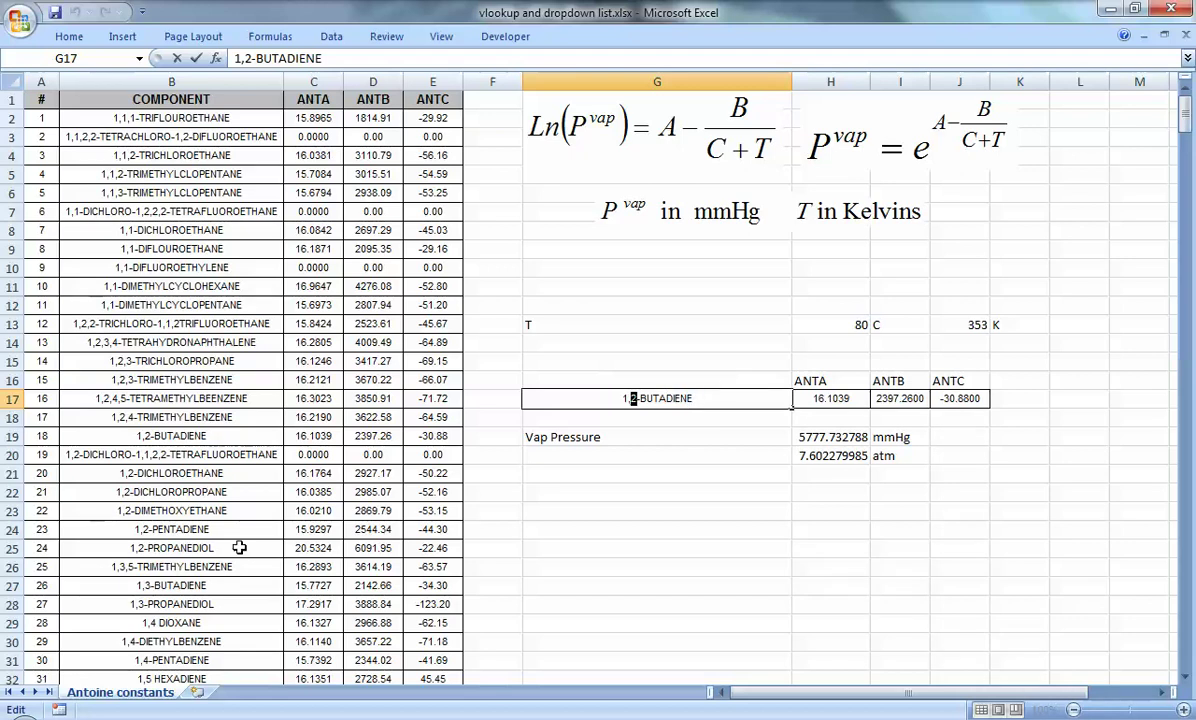
type("3")
key("Return")
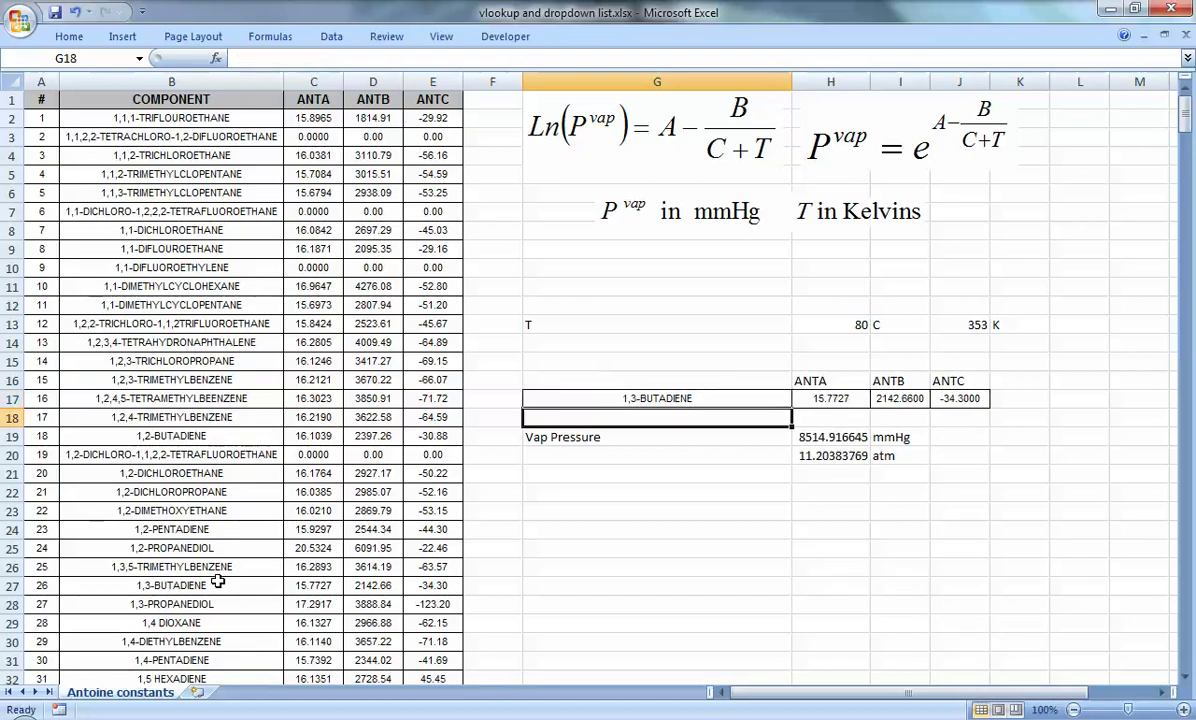
key("Up")
key("Right")
left_click_drag(440, 585, 318, 587)
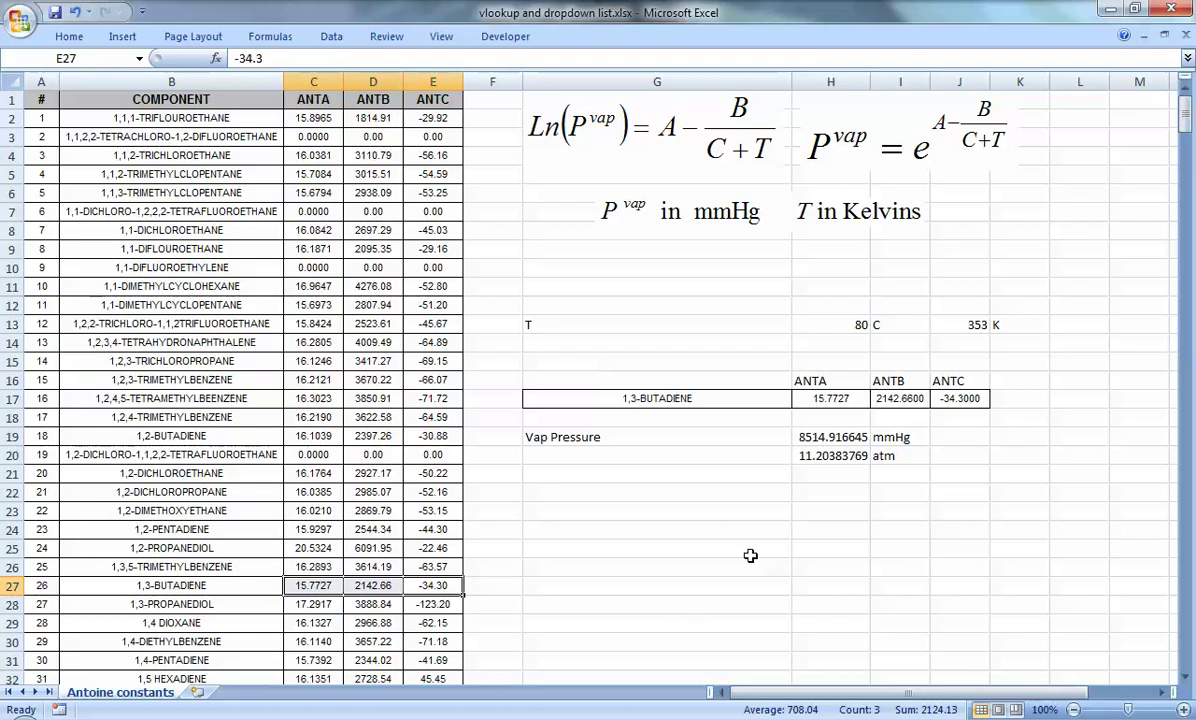
Misspell the component name in G17 as 1,3-BUTADIEN to test the exact-match lookup.
double_click(678, 398)
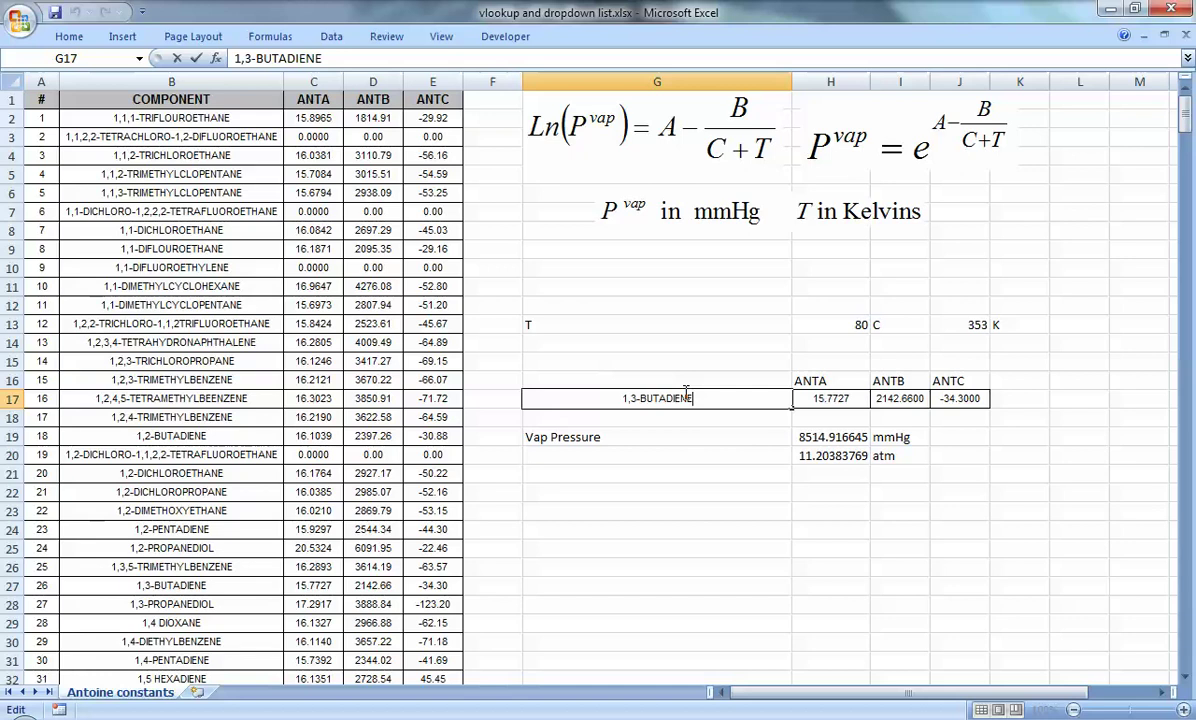
key("BackSpace")
key("Return")
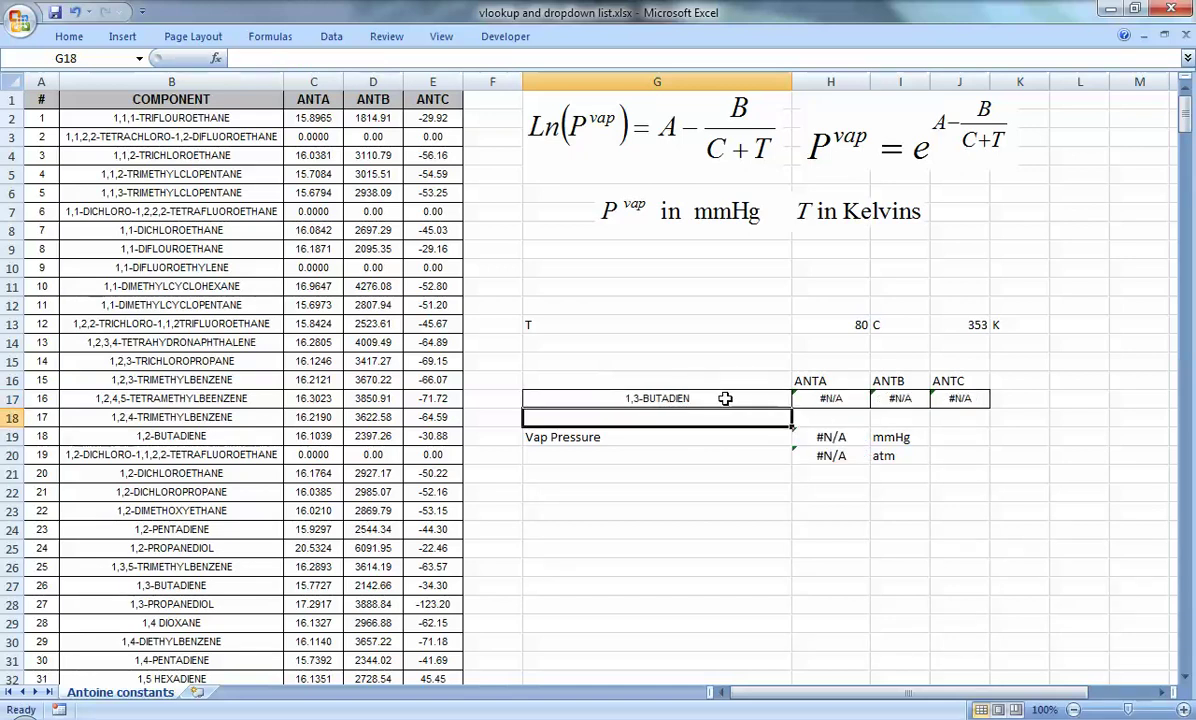
Examine the FALSE argument of the VLOOKUP in H17, then the component names in column B and the lookup name in G17.
left_click(797, 397)
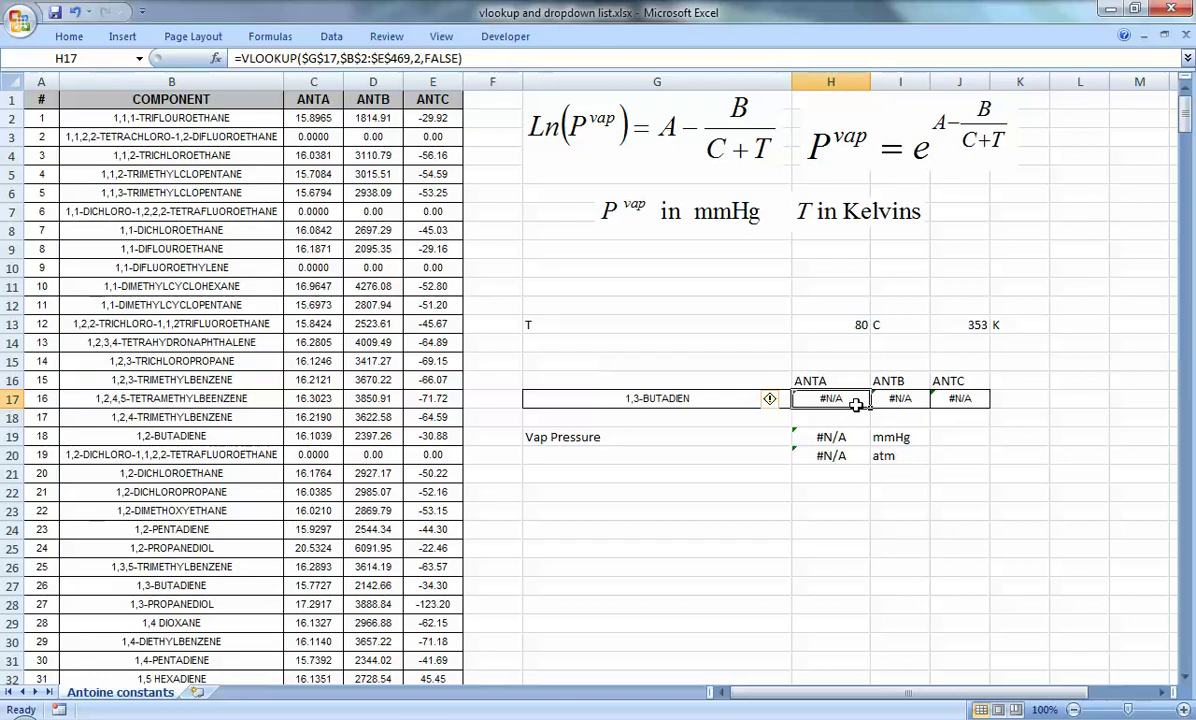
double_click(797, 397)
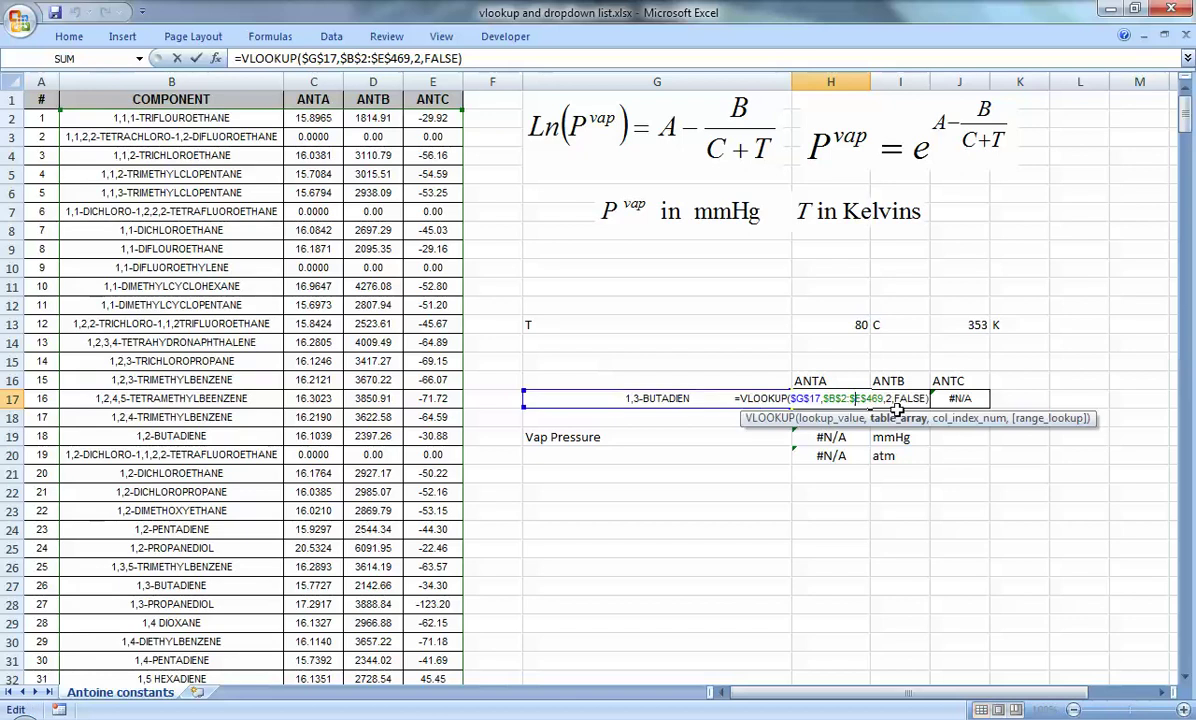
left_click(1033, 421)
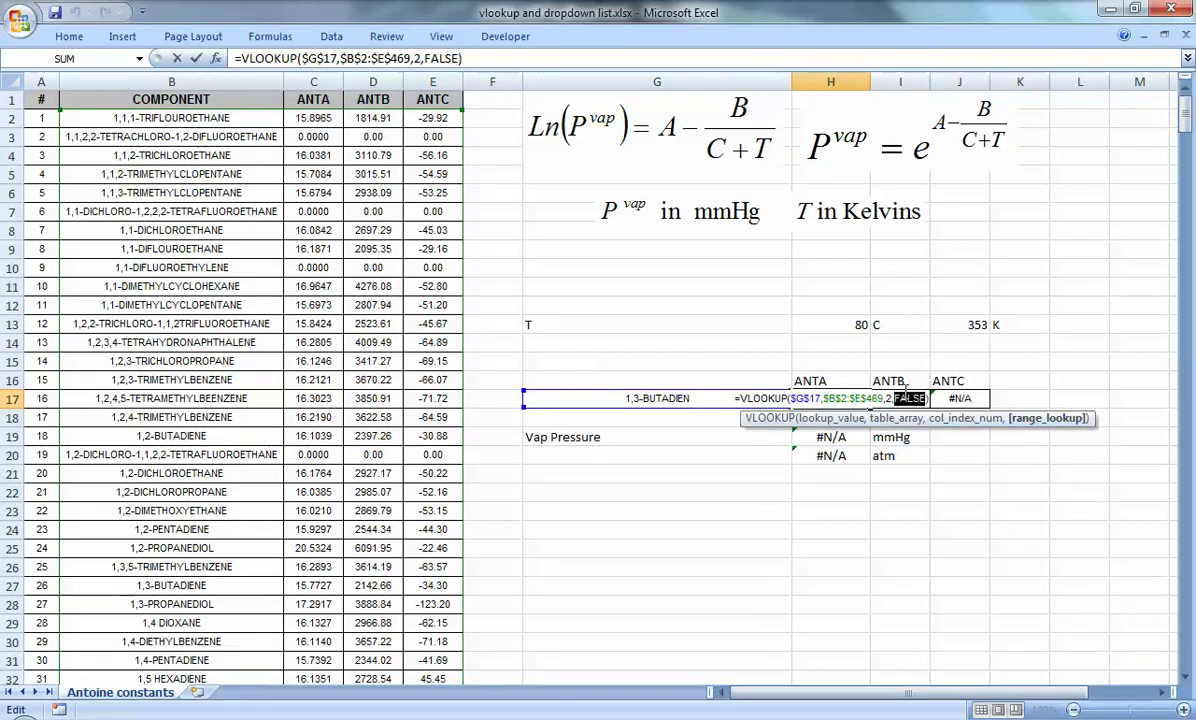
key("Escape")
key("Left")
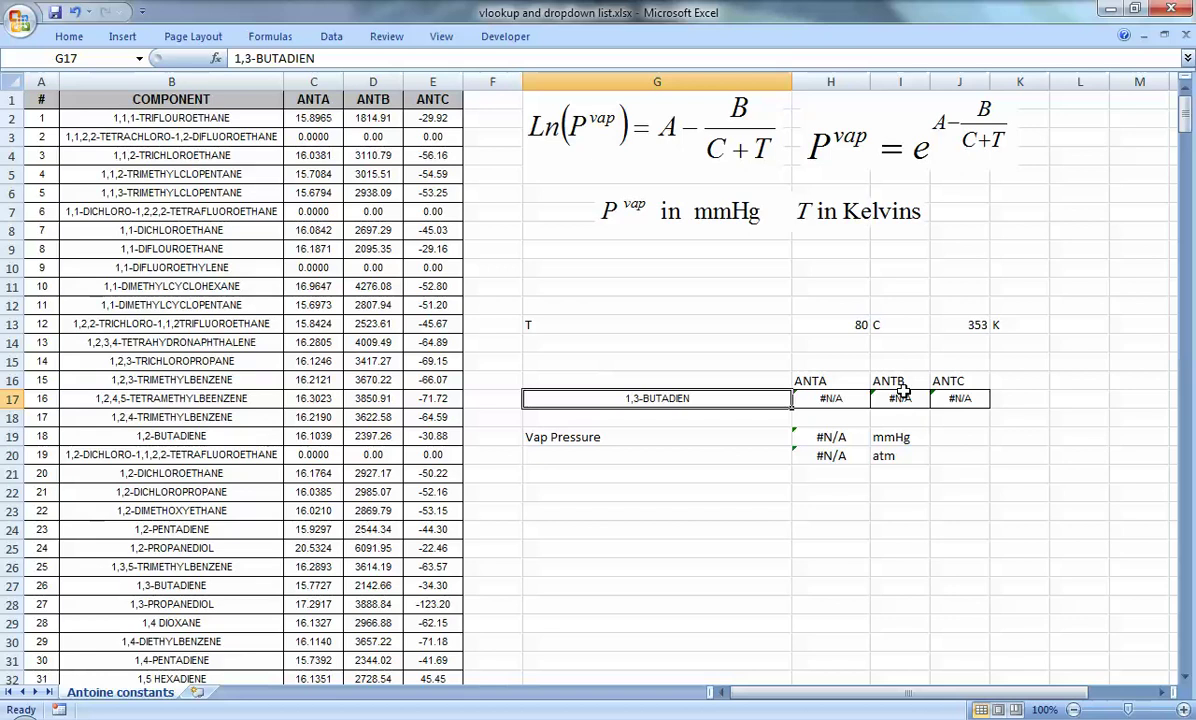
left_click(166, 137)
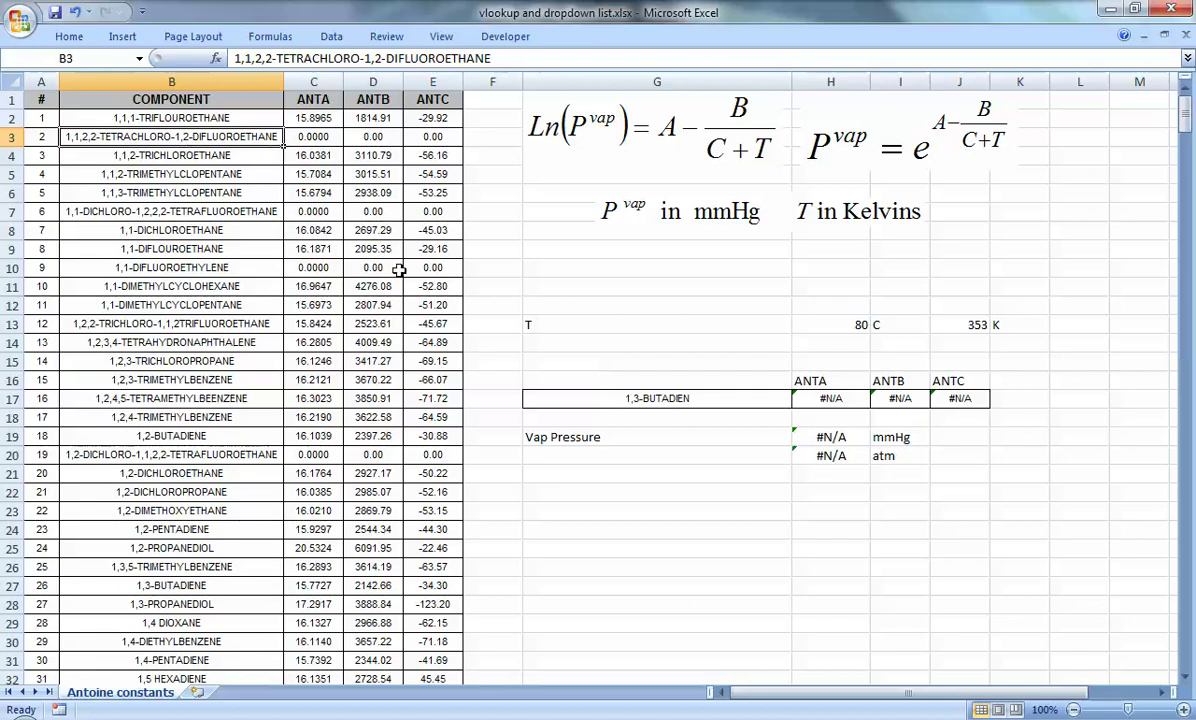
left_click(682, 400)
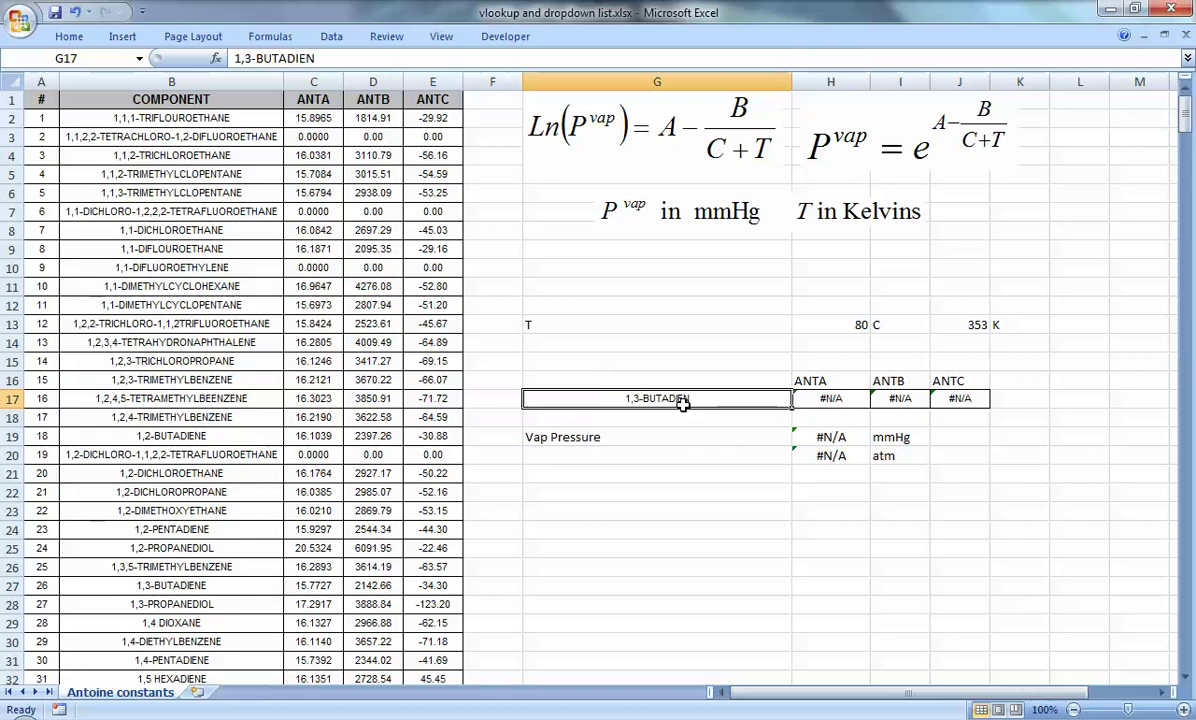
Restrict G17 with data validation to a list sourced from the component names in =$B$2:$B$469, with an in-cell dropdown.
double_click(345, 37)
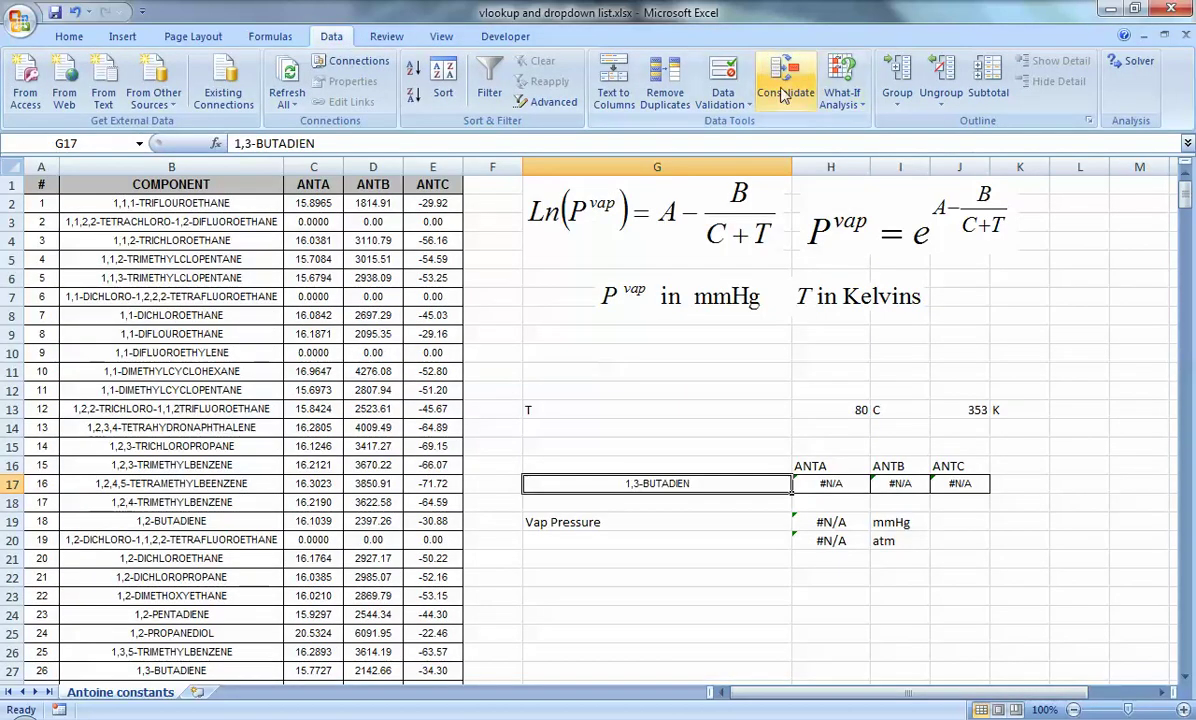
left_click(722, 100)
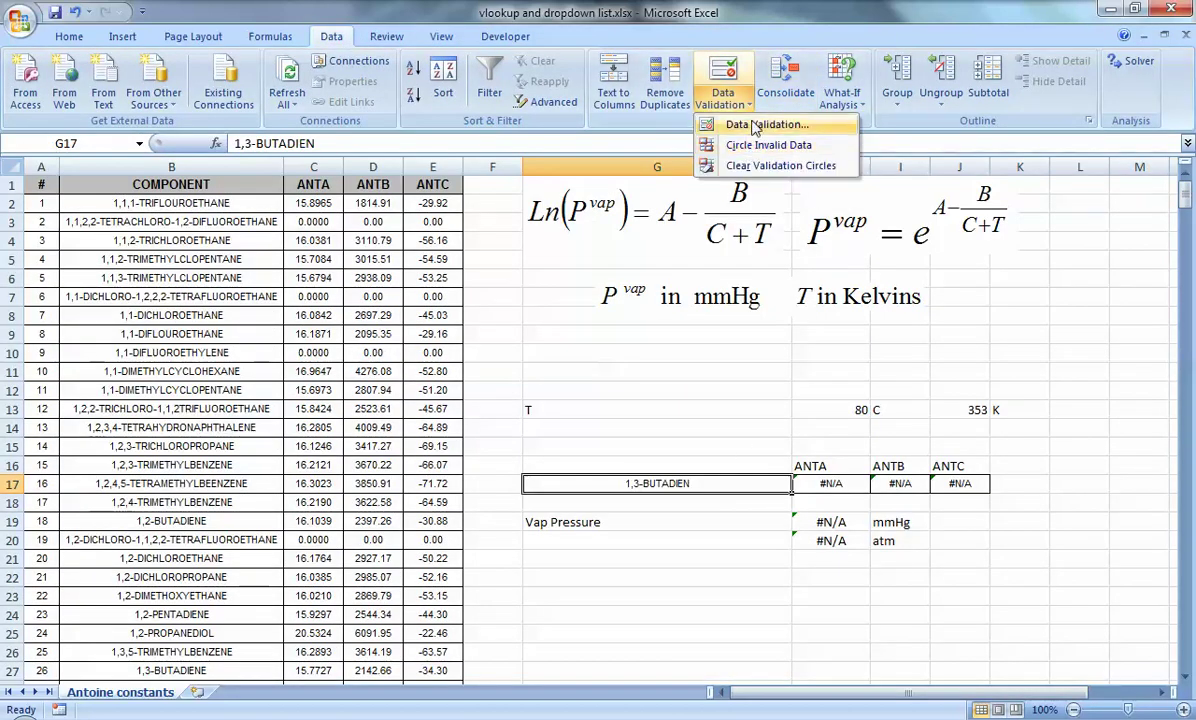
left_click(774, 124)
left_click_drag(755, 349, 842, 46)
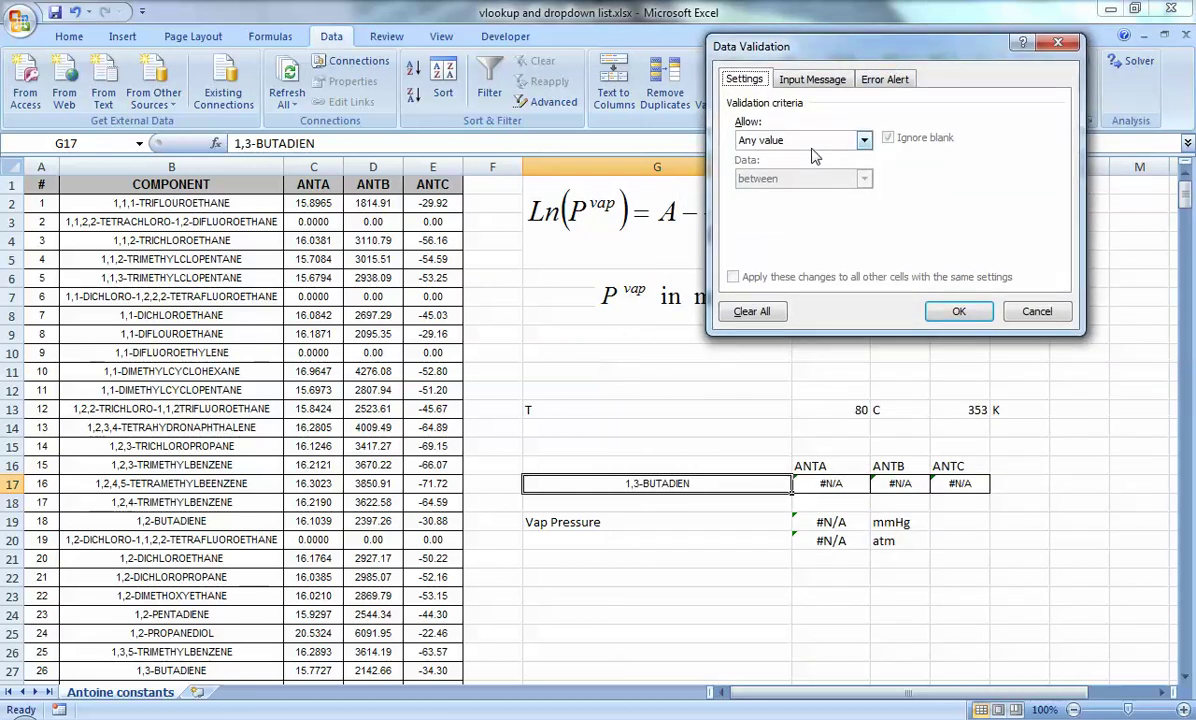
left_click(815, 141)
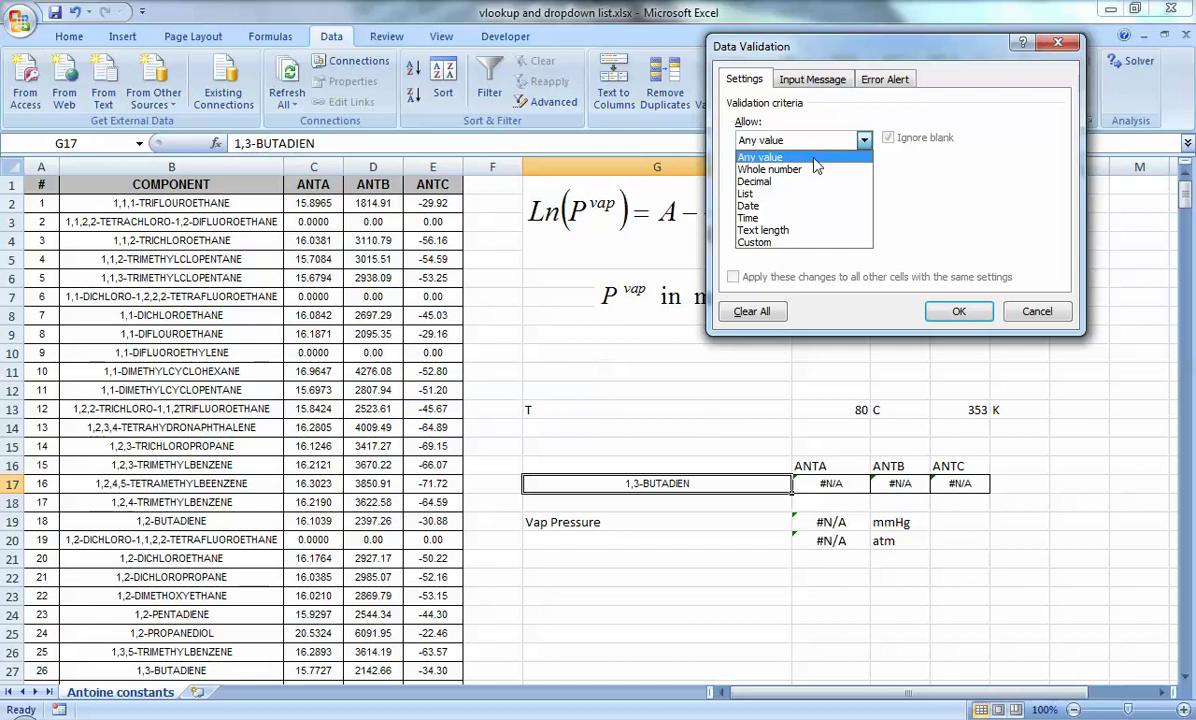
left_click(778, 197)
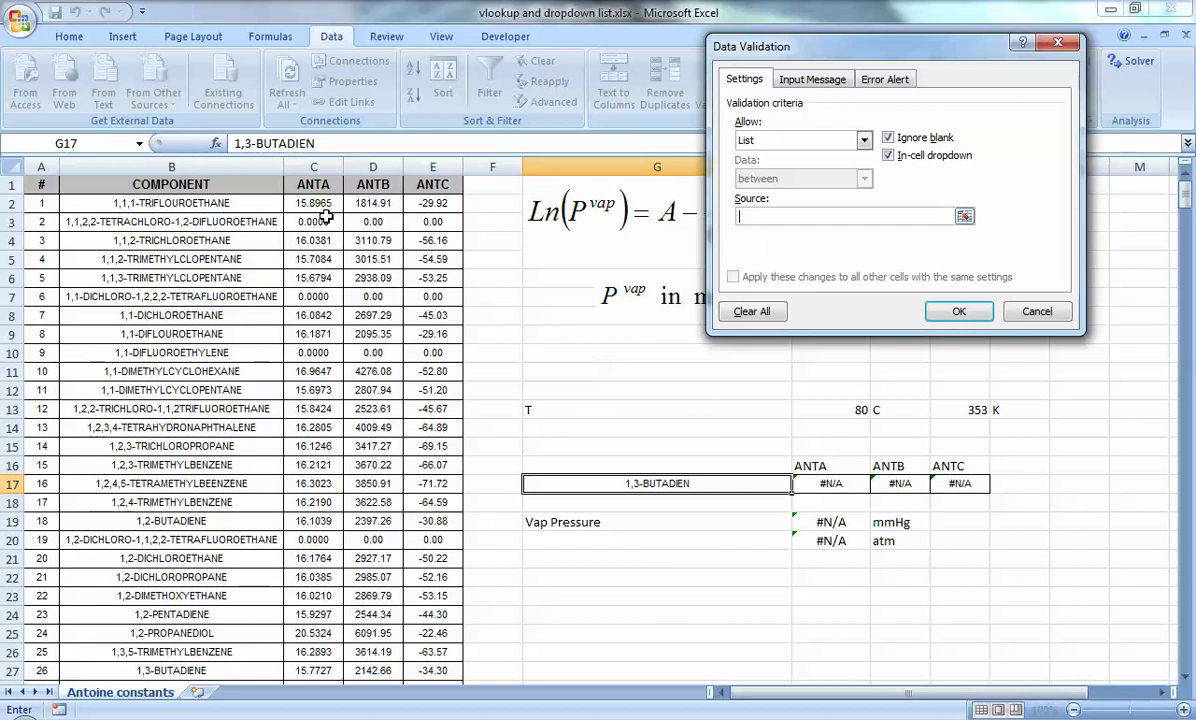
left_click_drag(241, 199, 290, 640)
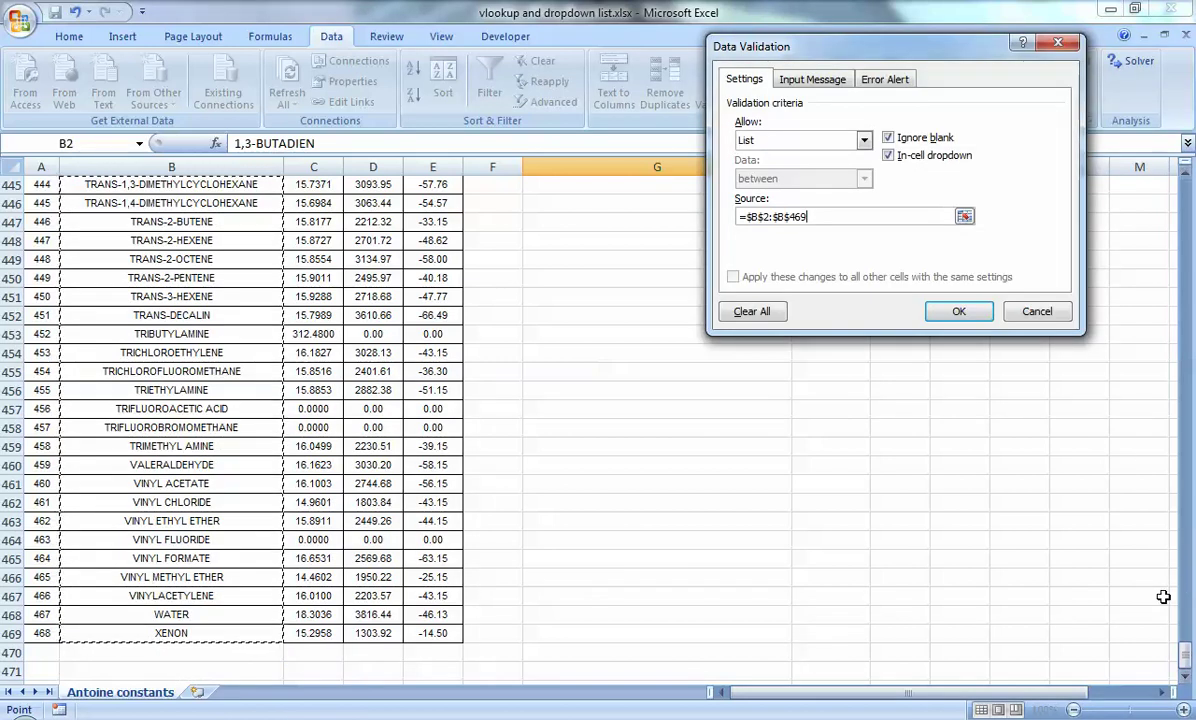
left_click(958, 311)
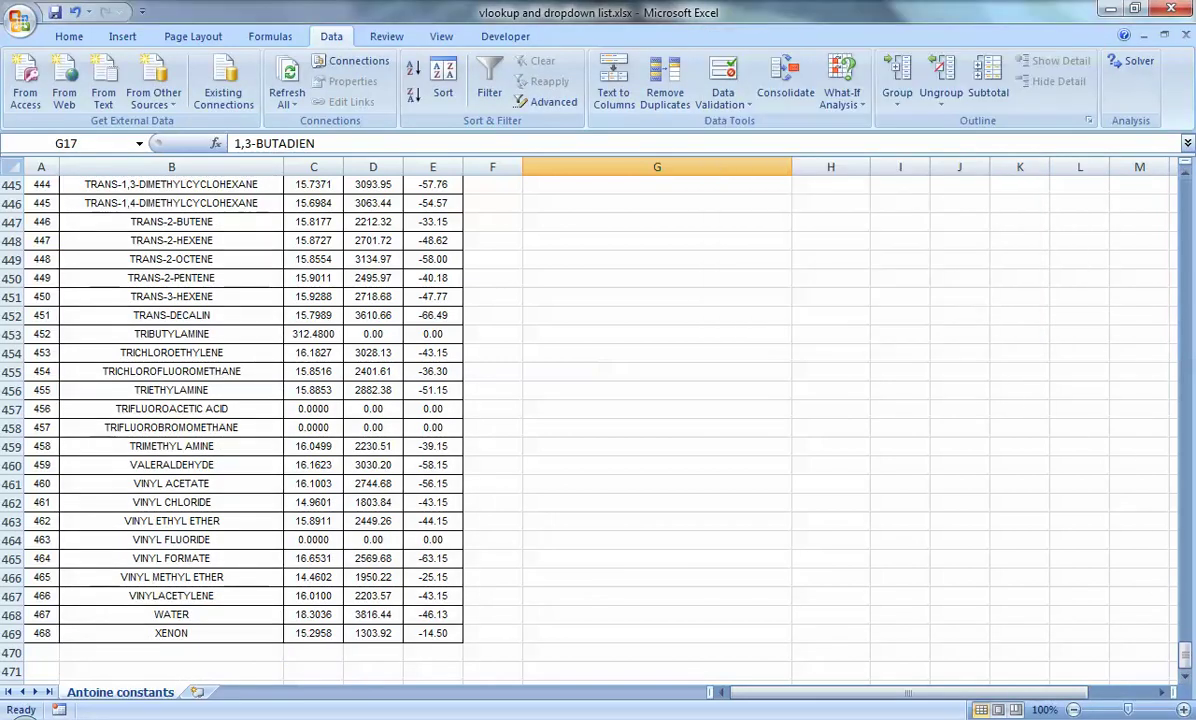
Test the G17 dropdown list by choosing 1,1,2,2-TETRACHLORO-1,2-DIFLUOROETHANE as the component.
left_click_drag(1183, 650, 1178, 150)
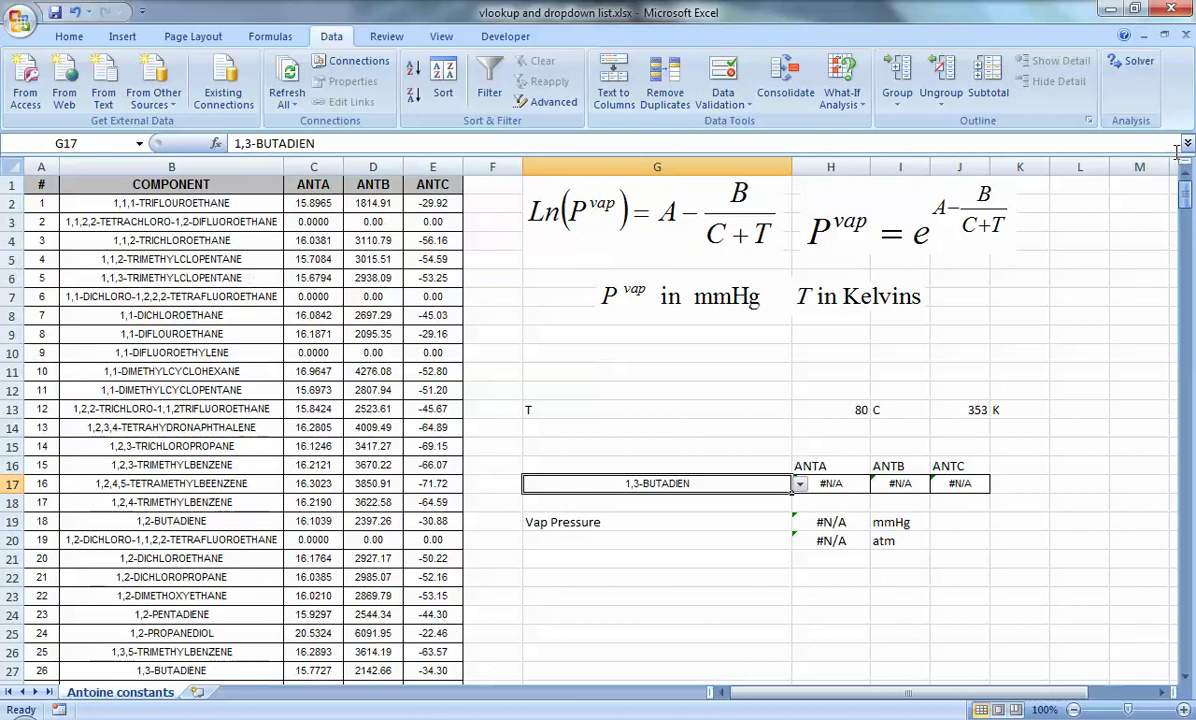
left_click(801, 484)
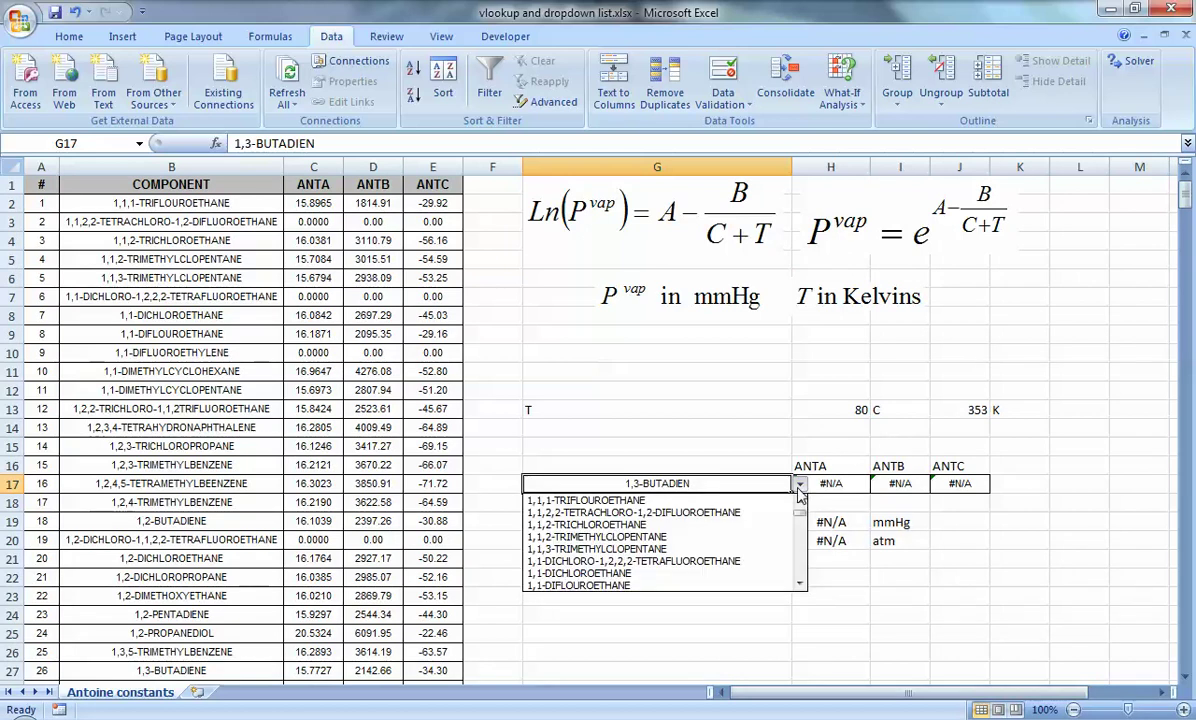
left_click(750, 483)
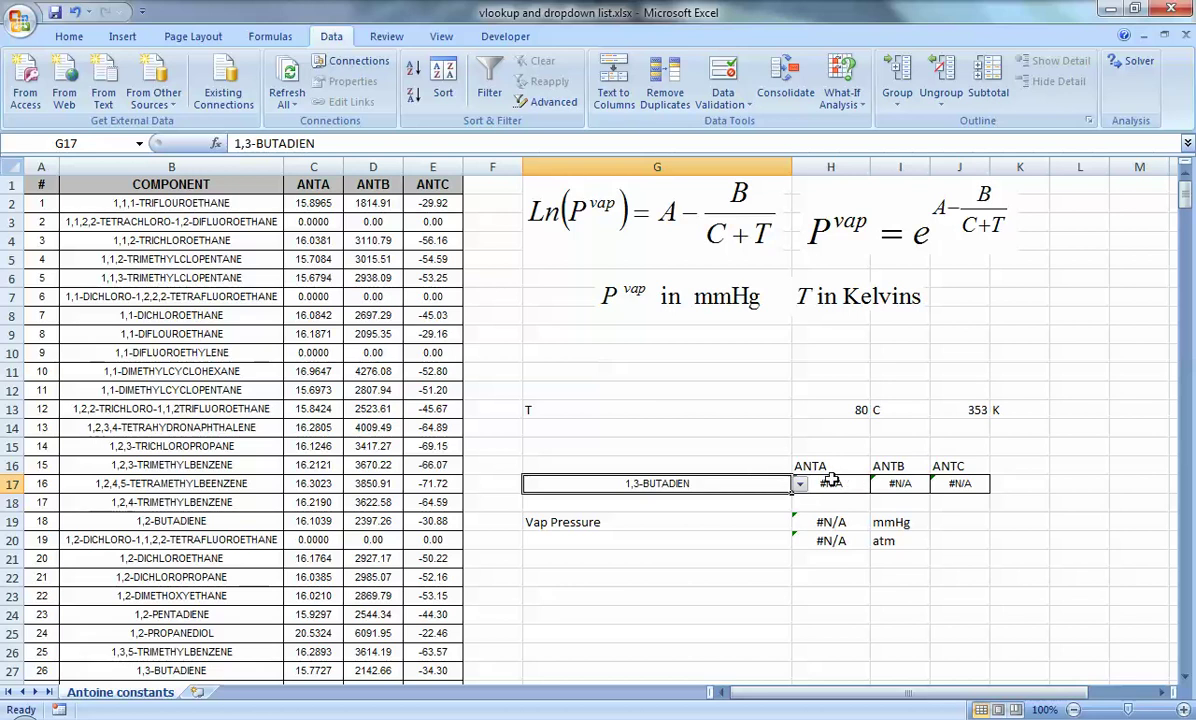
left_click(800, 485)
mouse_move(800, 520)
left_mouse_down()
mouse_move(800, 550)
mouse_move(800, 512)
left_mouse_up()
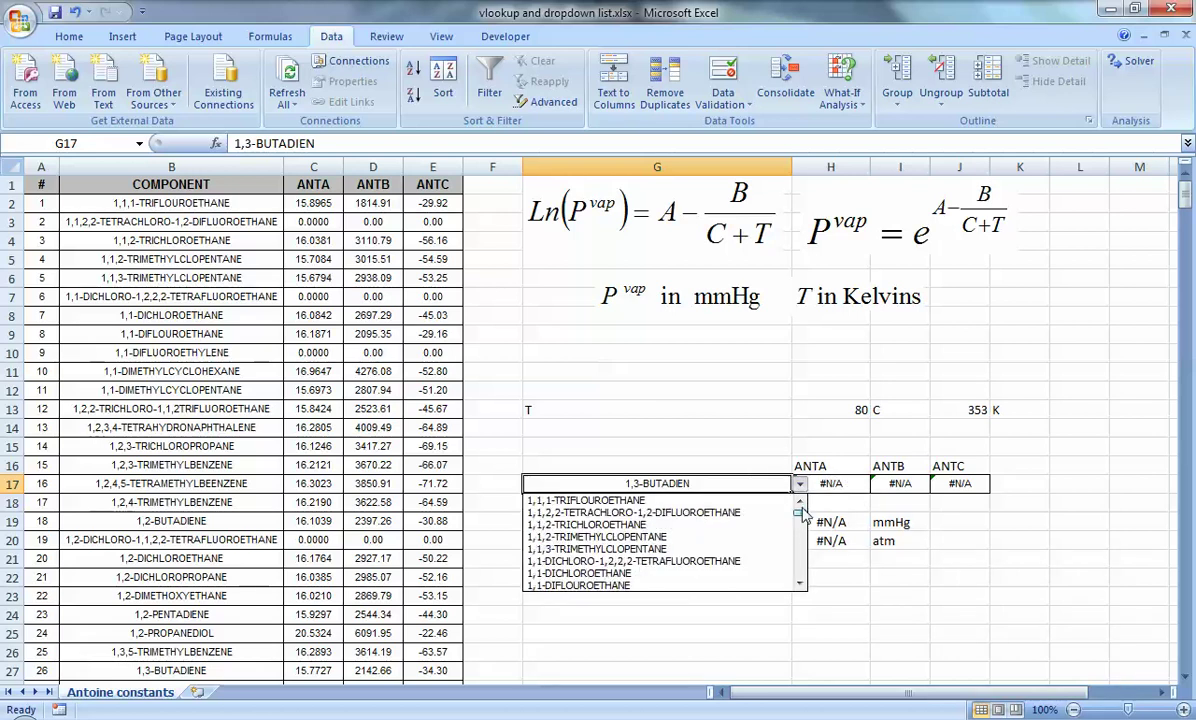
left_click(692, 513)
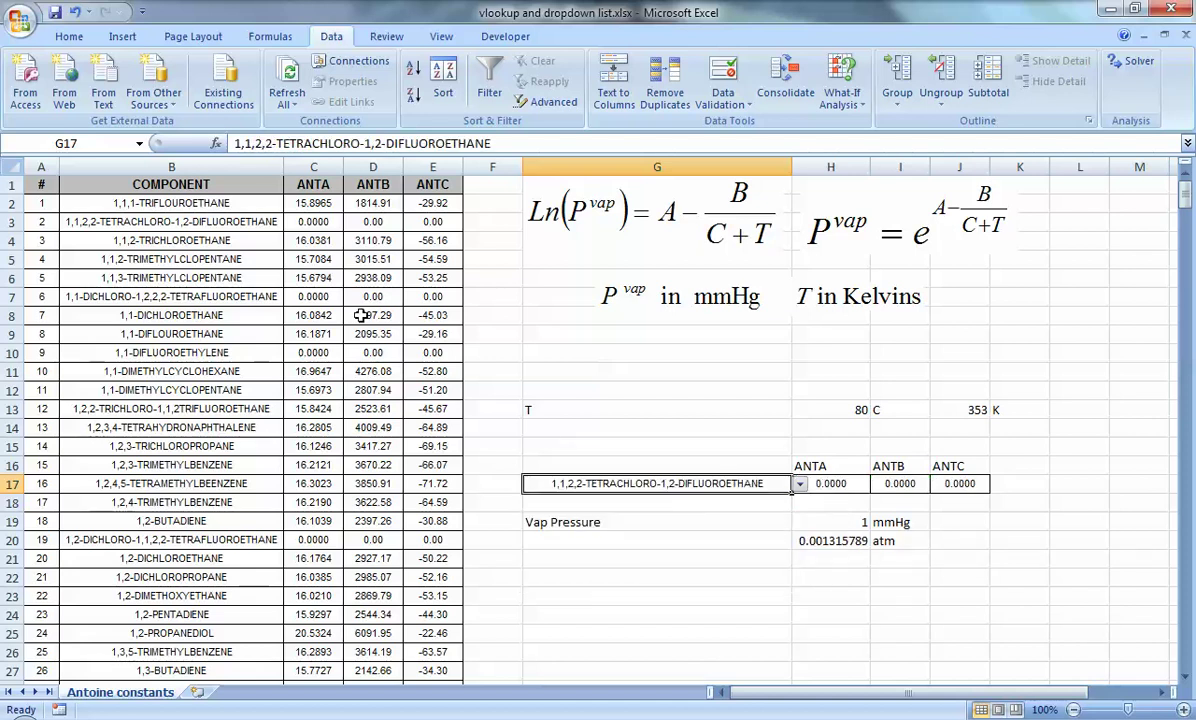
Change the component in G17 to 1,1,1-TRIFLOUROETHANE from the dropdown list.
left_click(800, 484)
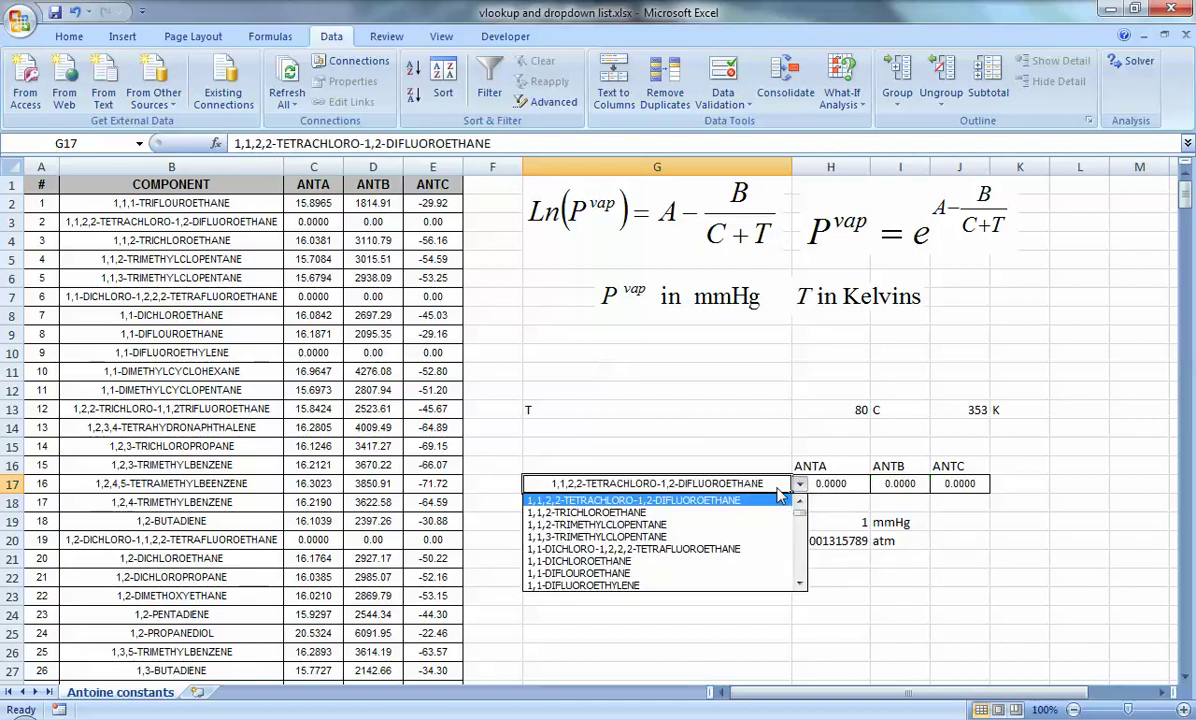
scroll(801, 516, "up", 1)
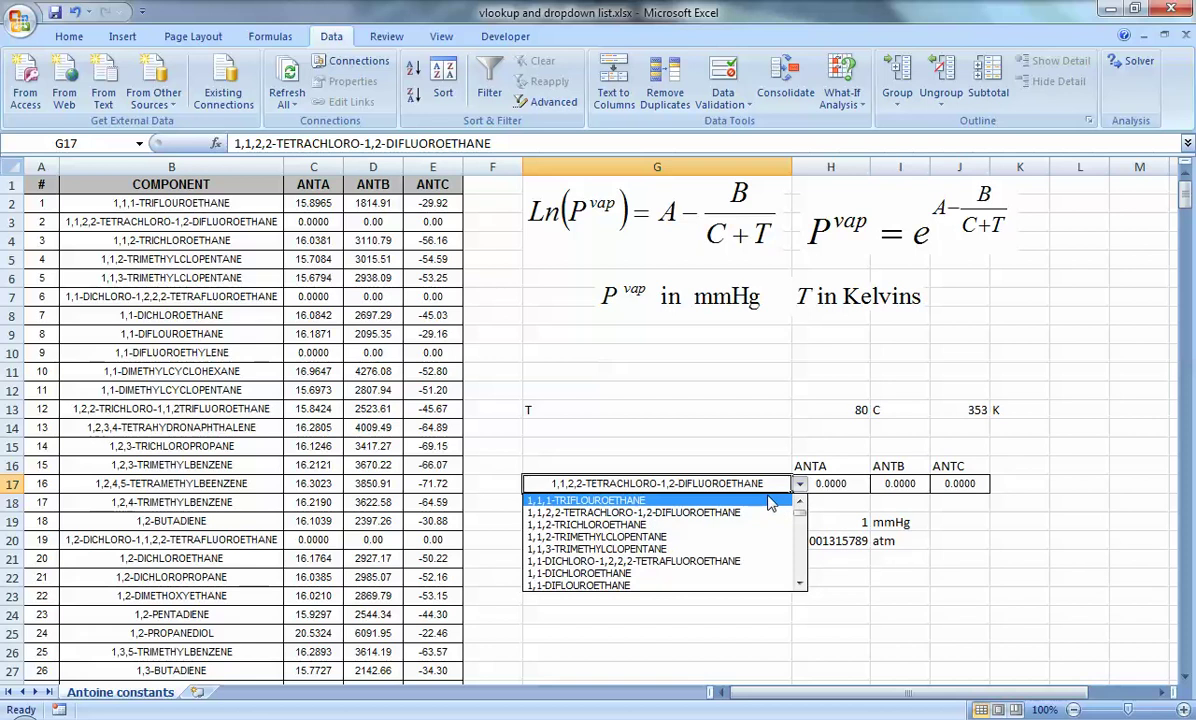
left_click(771, 500)
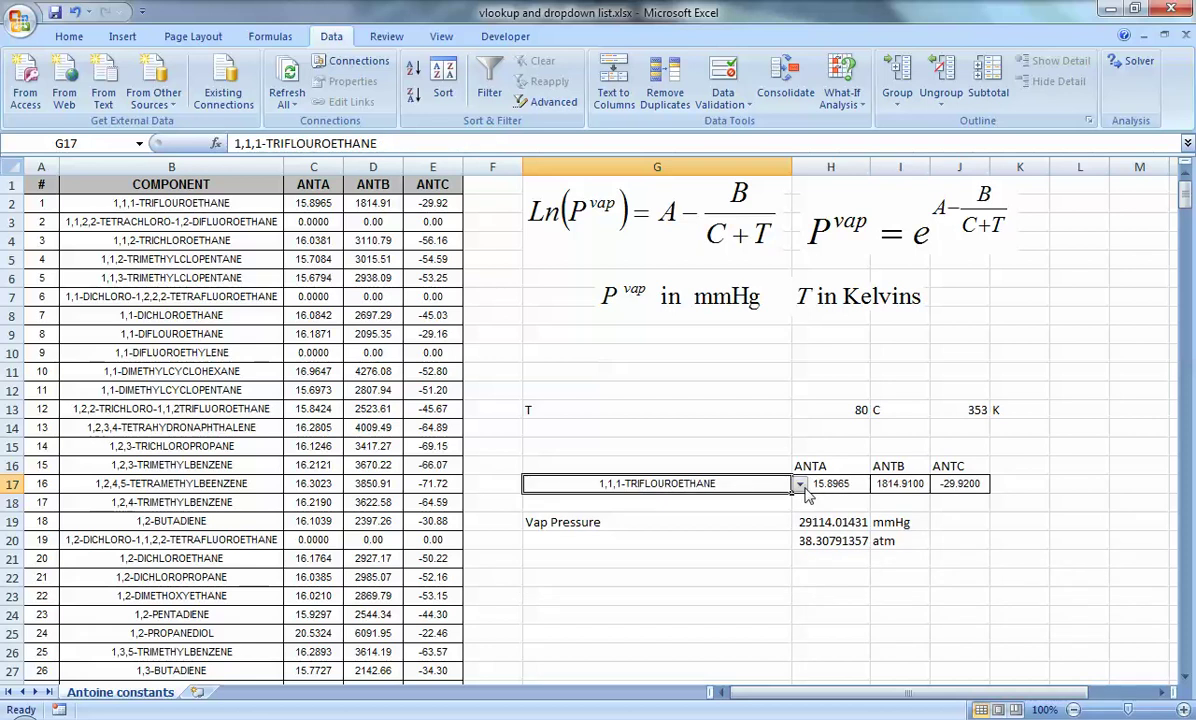
Browse further through the G17 dropdown list and choose 1,2-BUTADIENE as the component.
left_click(800, 484)
mouse_move(800, 505)
left_mouse_down()
mouse_move(801, 545)
mouse_move(800, 510)
left_mouse_up()
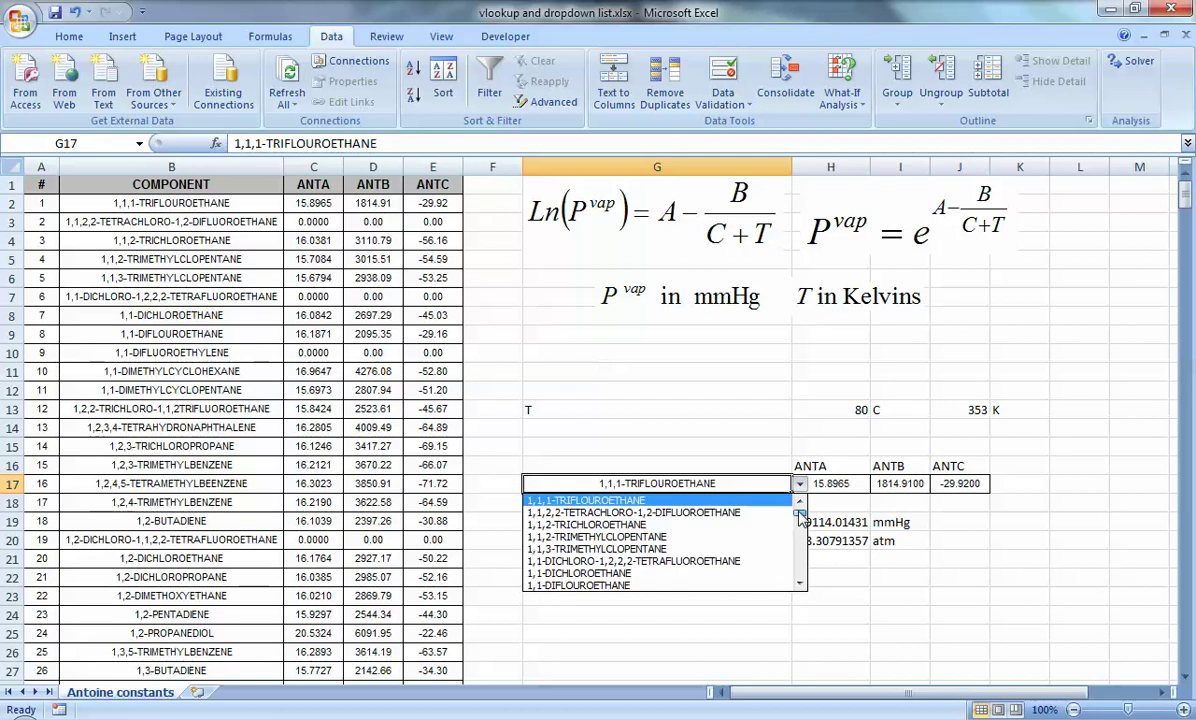
left_click(799, 584)
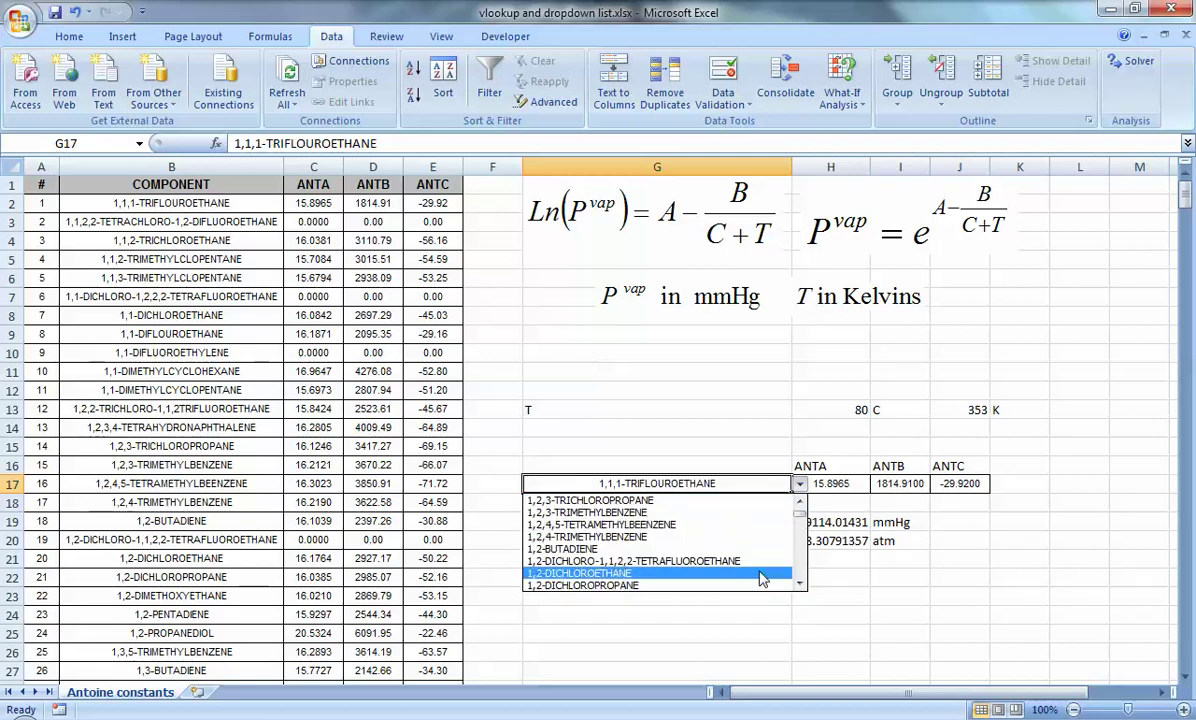
left_click(700, 548)
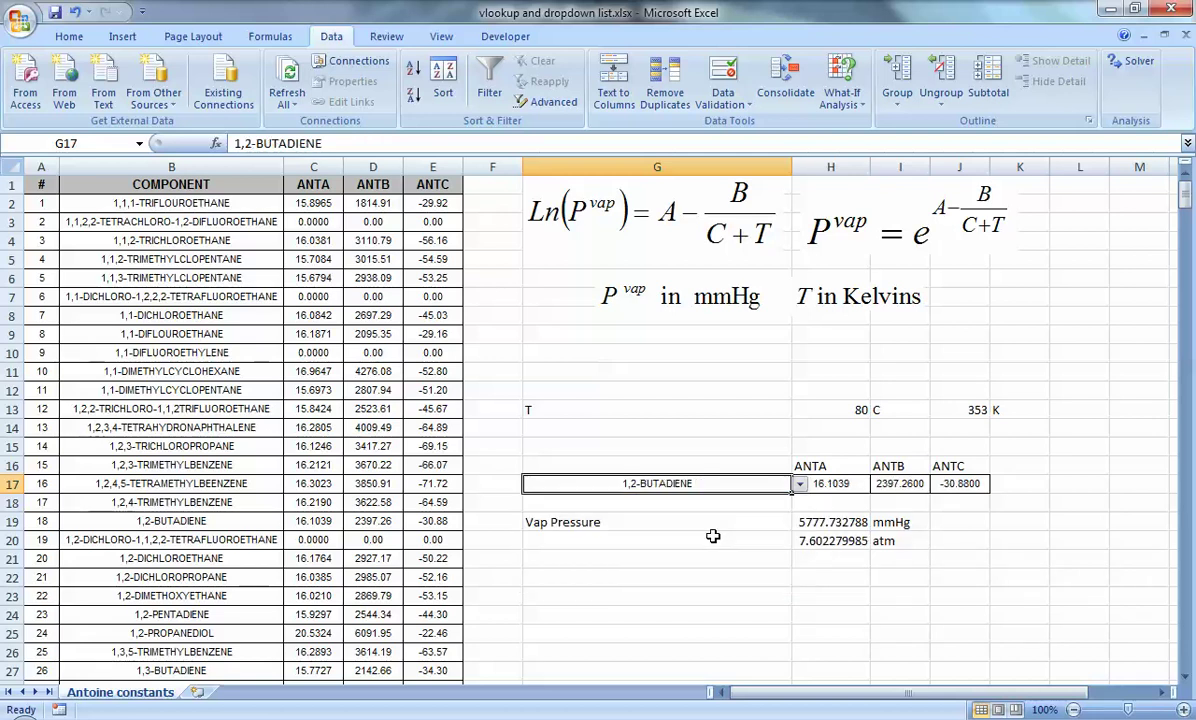
Try to enter the misspelled name 1,2-BUTADIEN in G17 to test the validation, and cancel the entry.
double_click(694, 483)
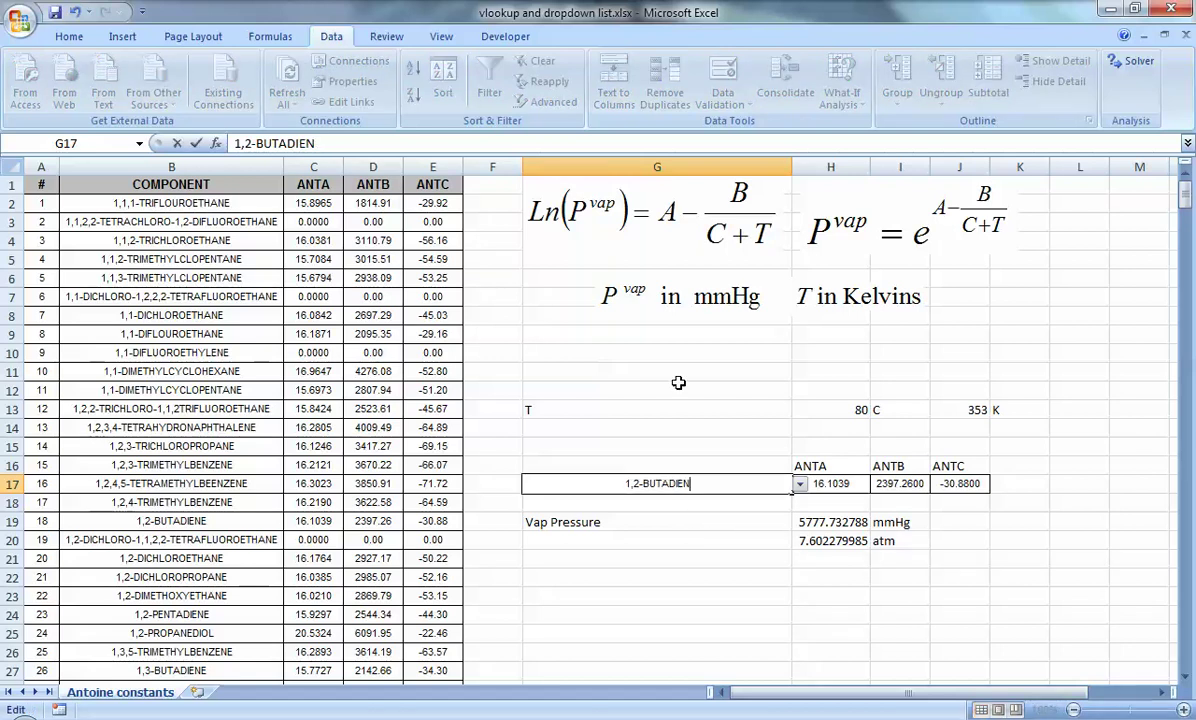
key("Return")
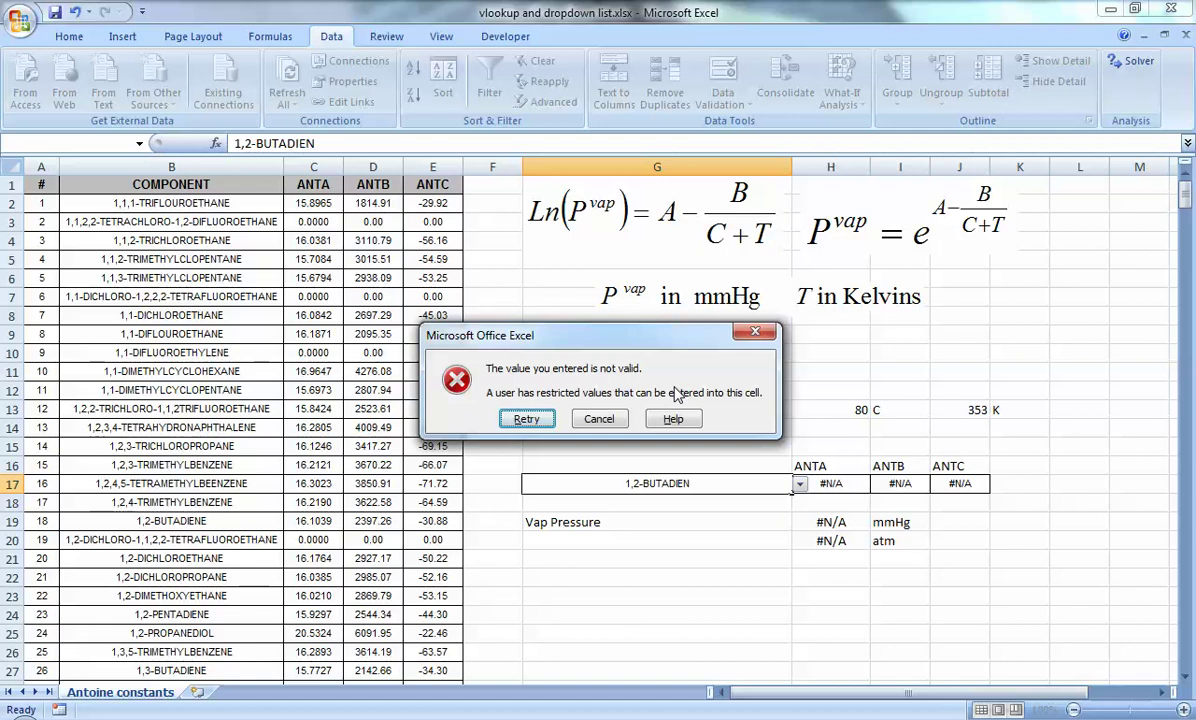
left_click(598, 419)
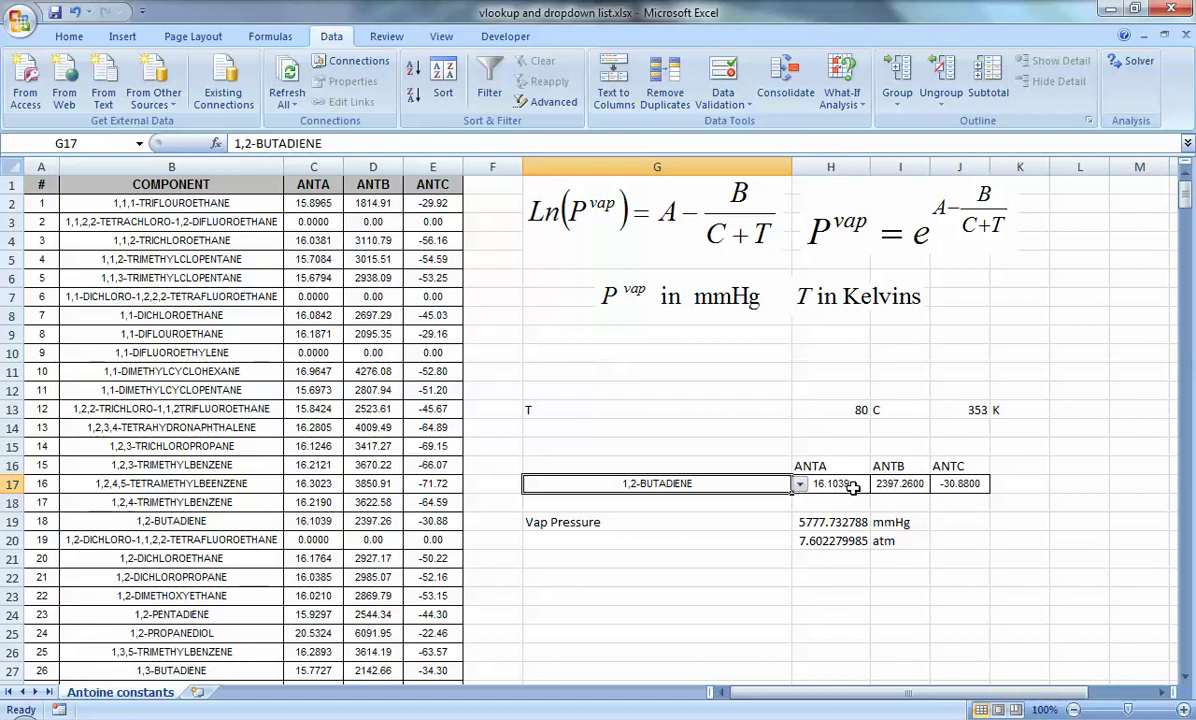
Examine the VLOOKUP formulas for the three Antoine constants in H17, I17 and J17.
left_click(820, 484)
key("Right")
key("Right")
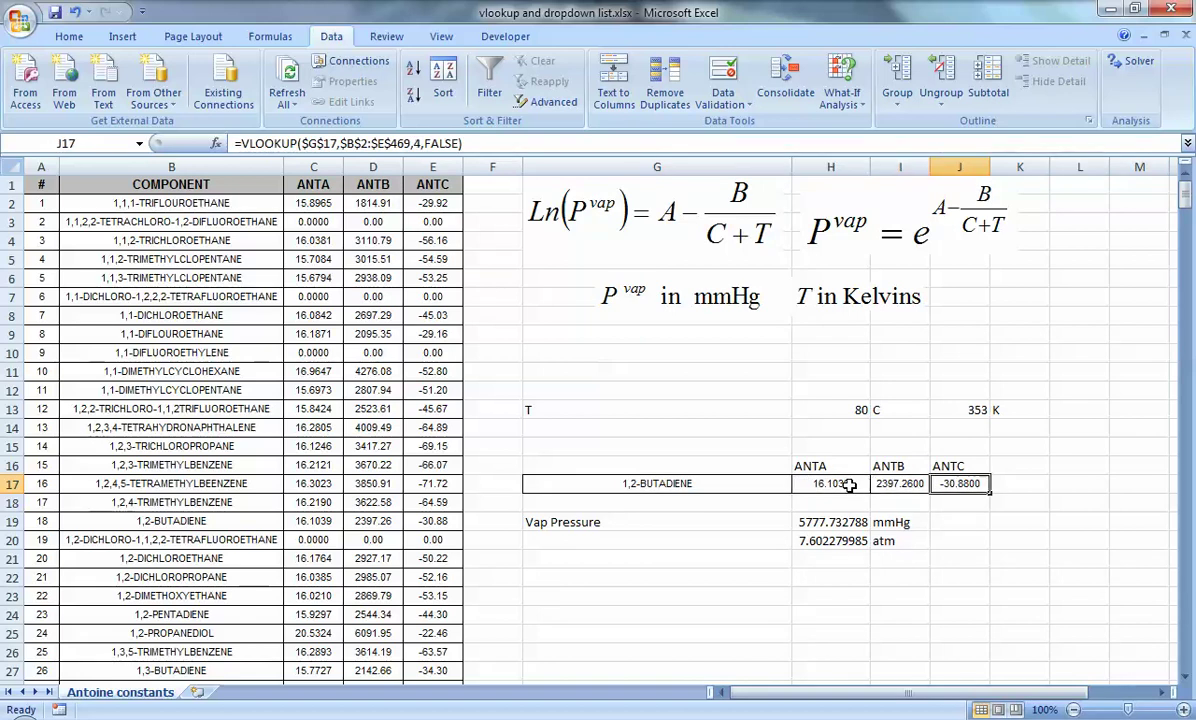